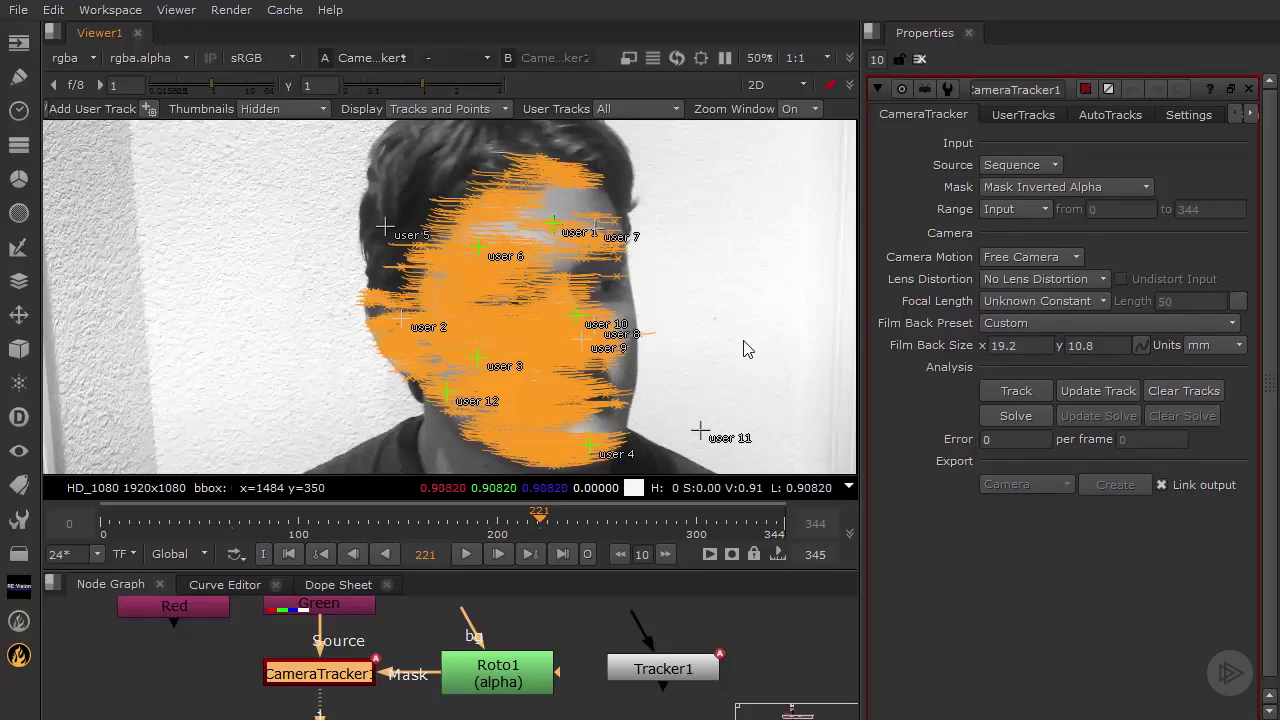
- Review the CameraTracker1 solving settings, keeping the camera motion as Free Camera, and solve the camera from the face tracks
middle_drag(711, 276, 627, 283)
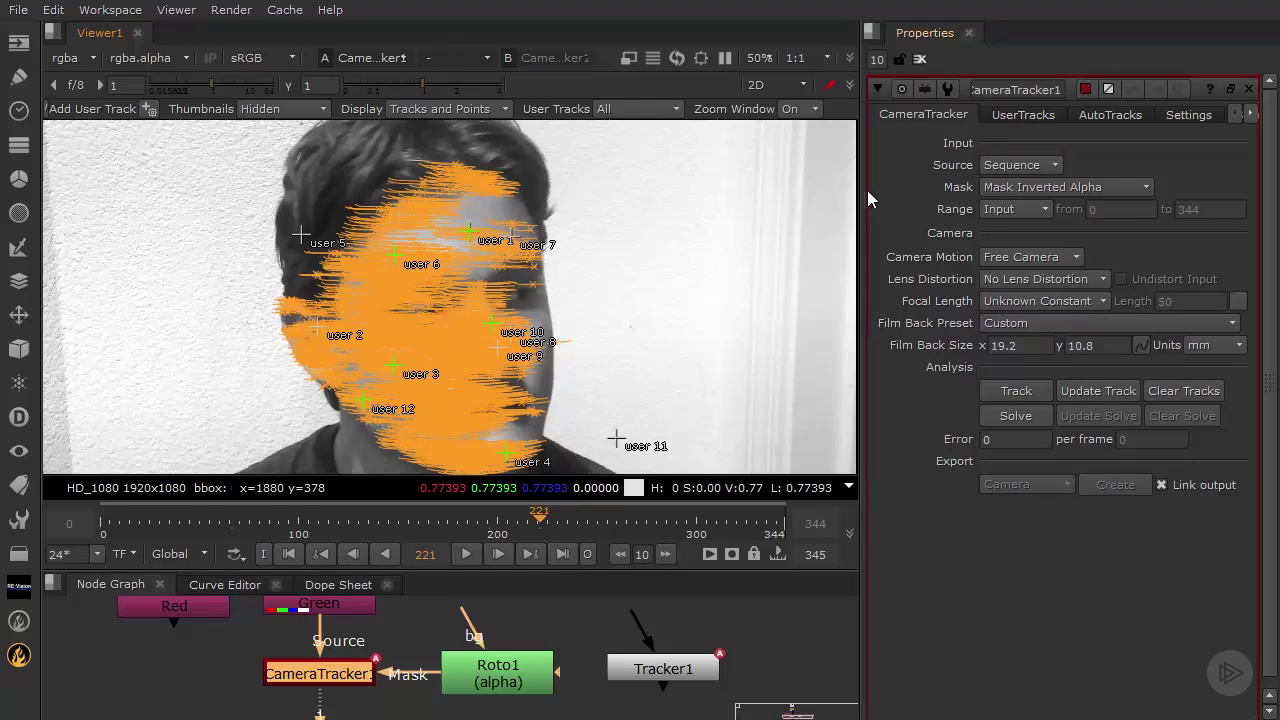
drag(852, 165, 794, 165)
click(1119, 115)
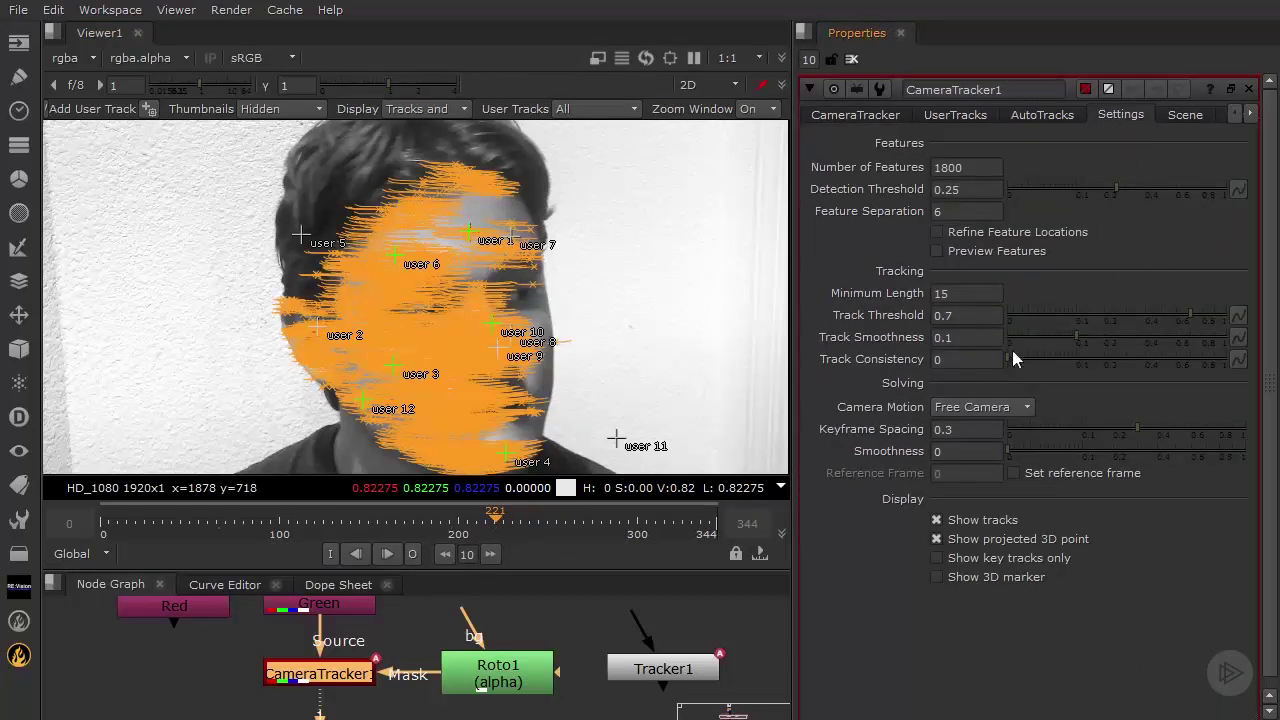
click(1029, 408)
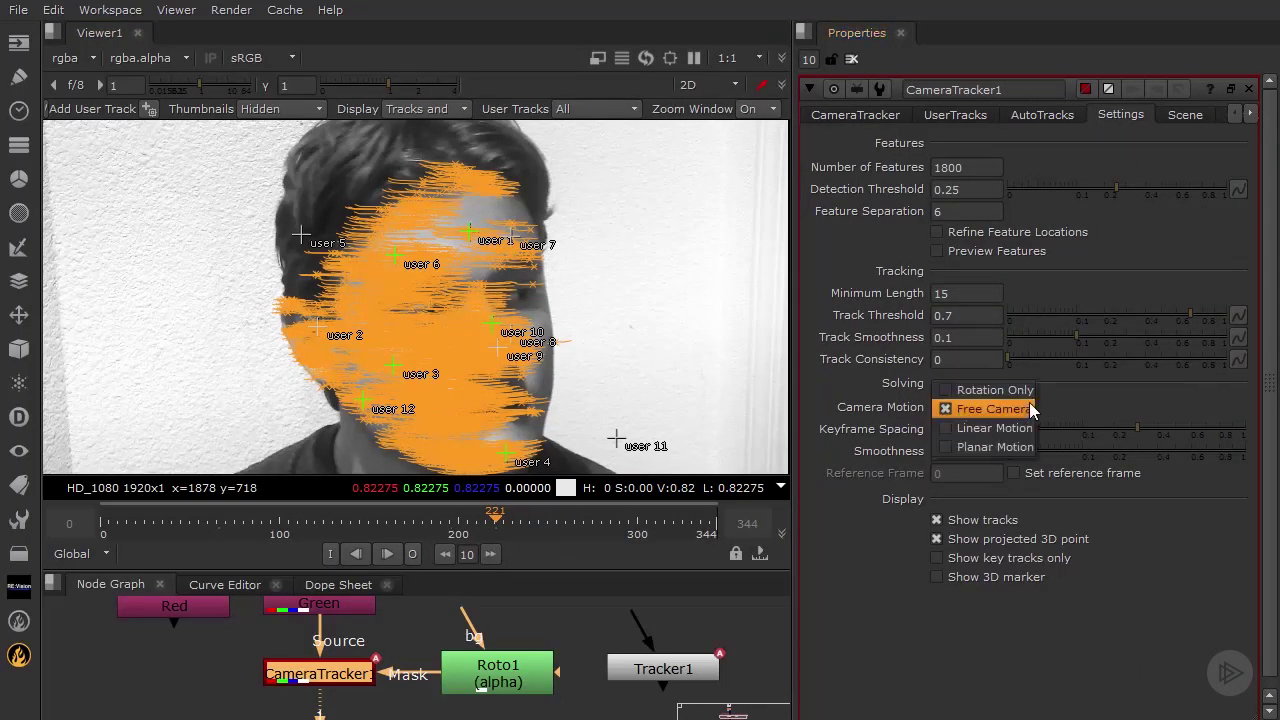
click(1087, 396)
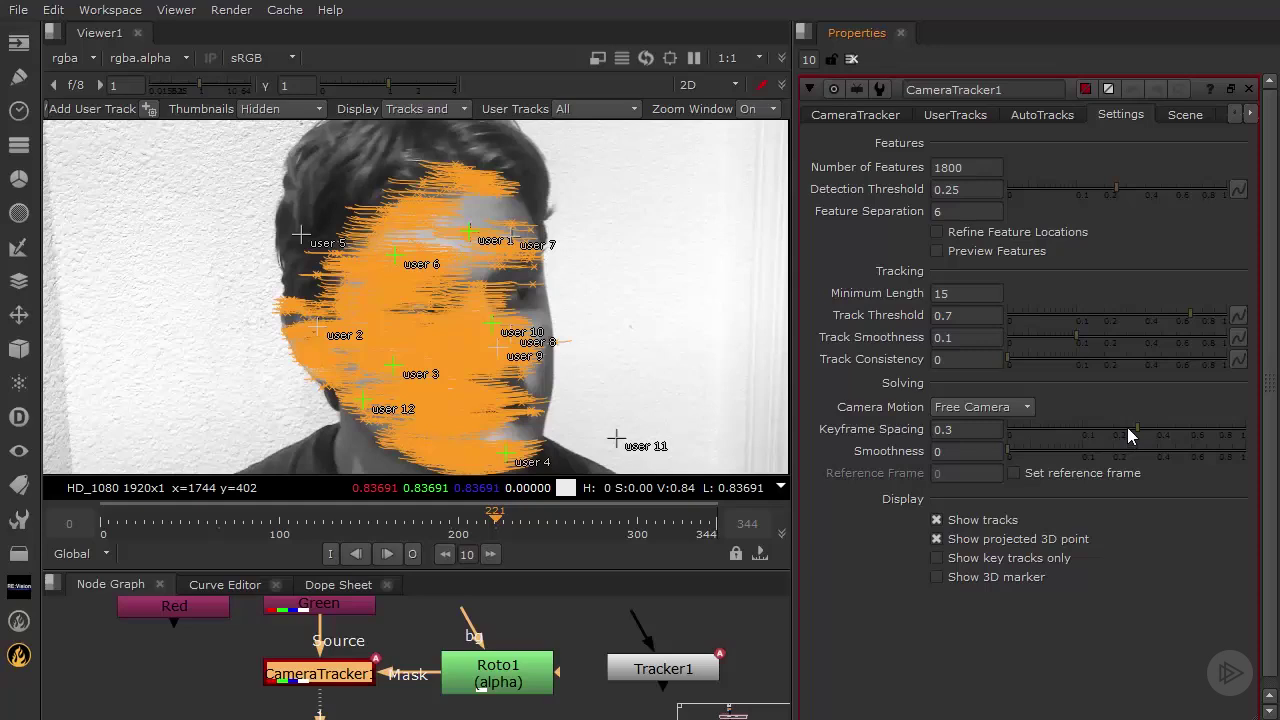
click(873, 115)
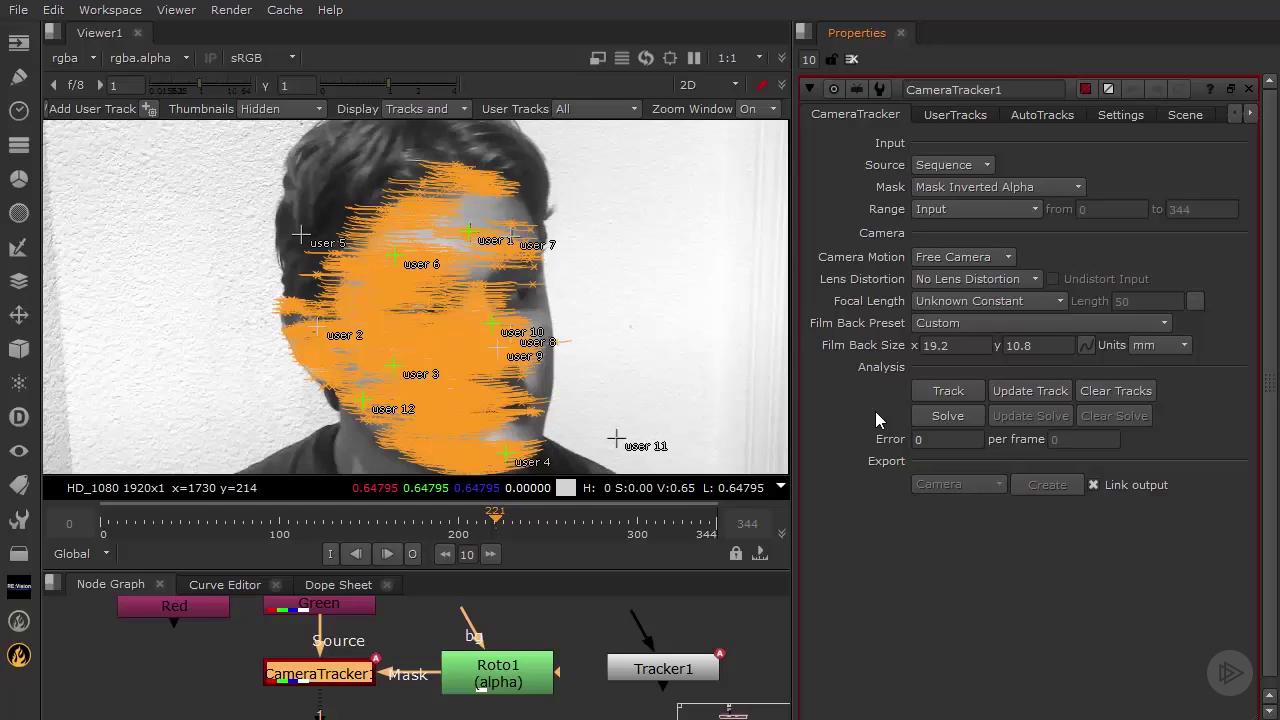
click(956, 414)
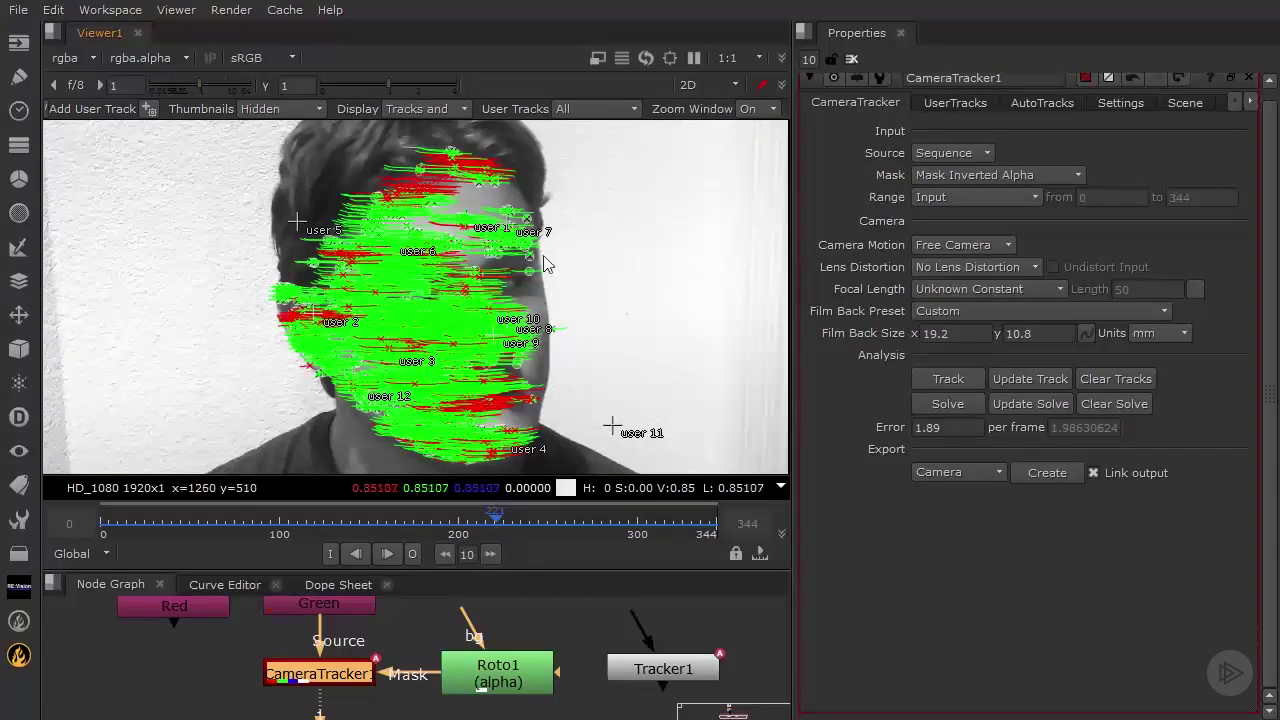
- Inspect the solved tracks across the face, including the error values of individual tracks and the overall solve error
scroll(545, 263, up, 8)
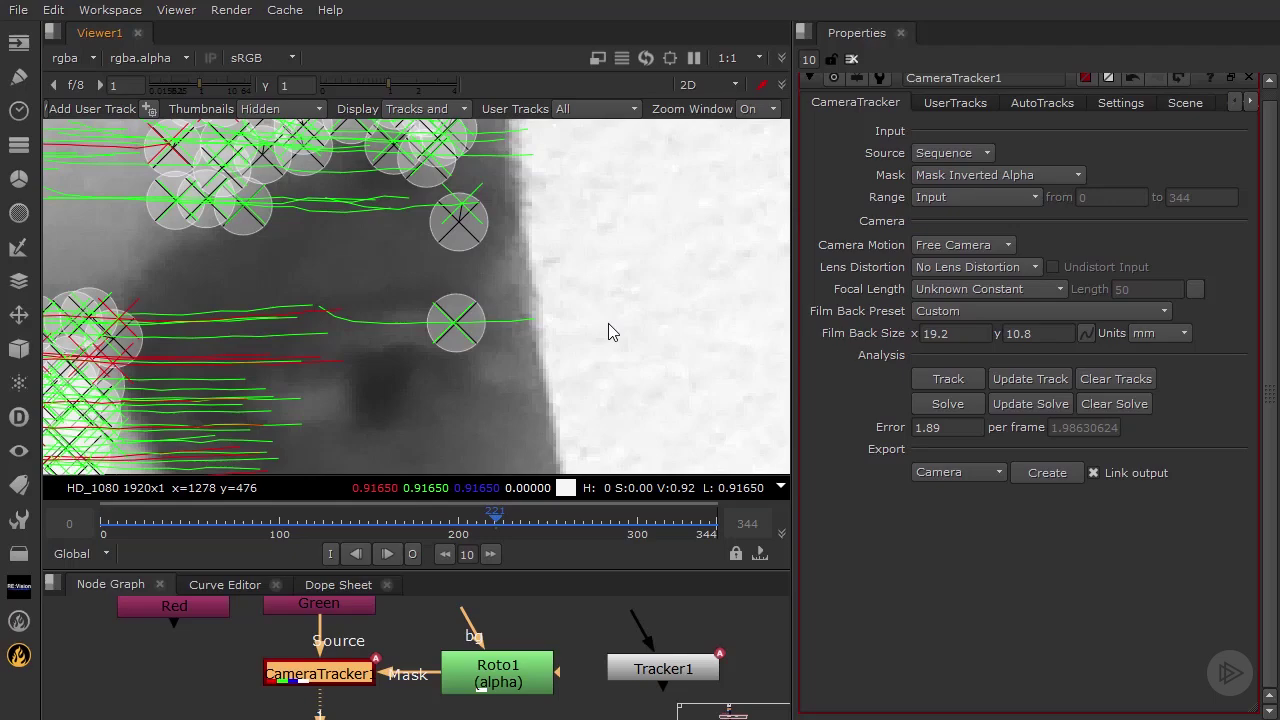
scroll(640, 342, down, 7)
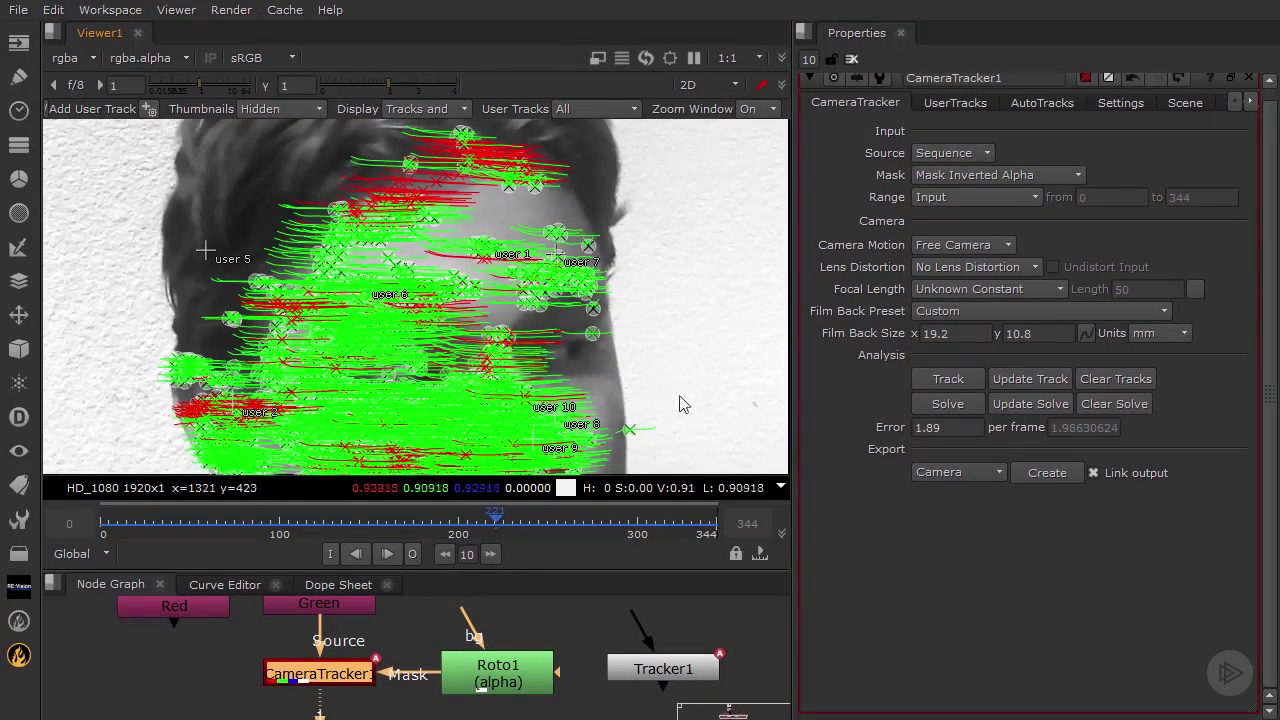
middle_drag(680, 403, 636, 281)
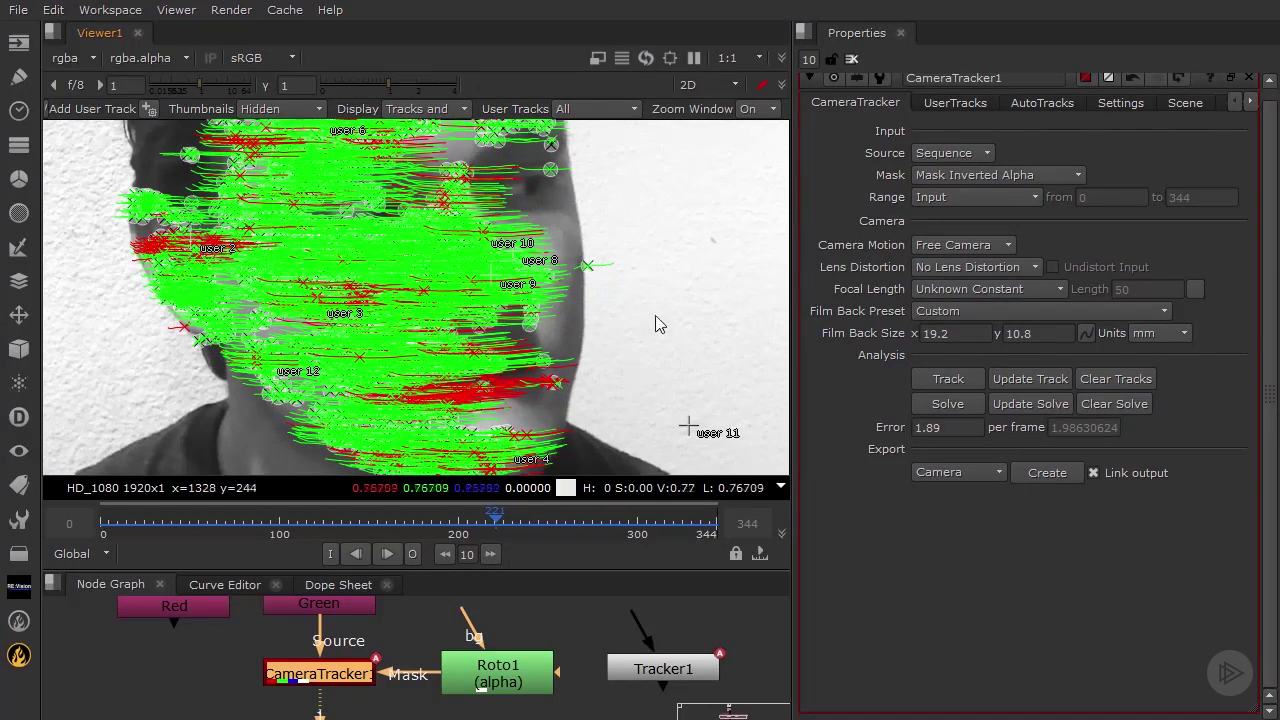
middle_drag(631, 371, 657, 315)
middle_drag(645, 247, 650, 340)
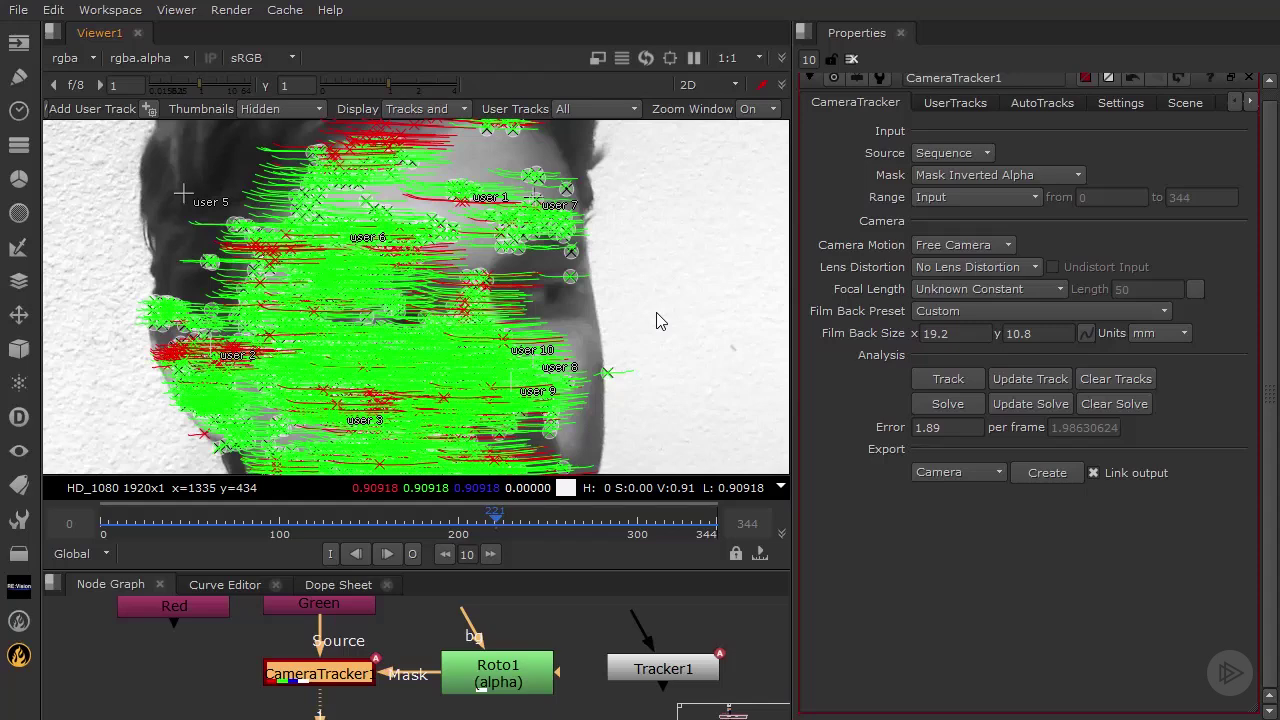
middle_drag(640, 248, 662, 314)
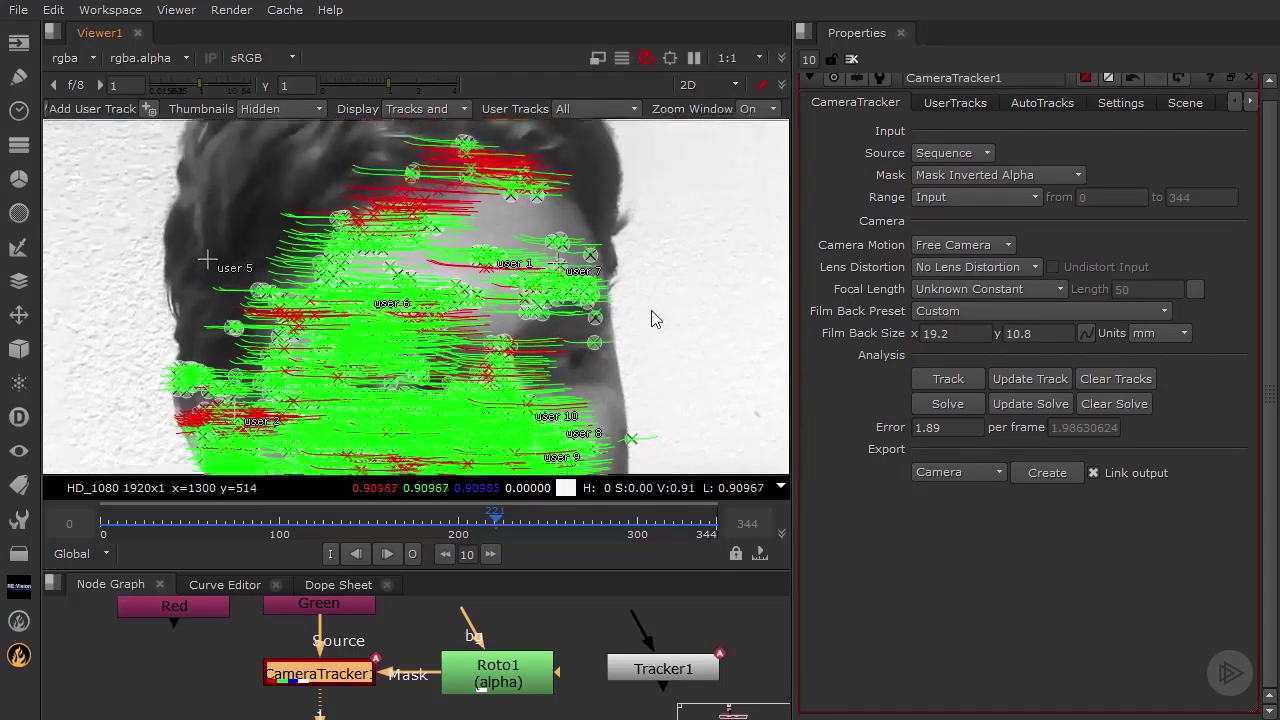
mouse_move(439, 196)
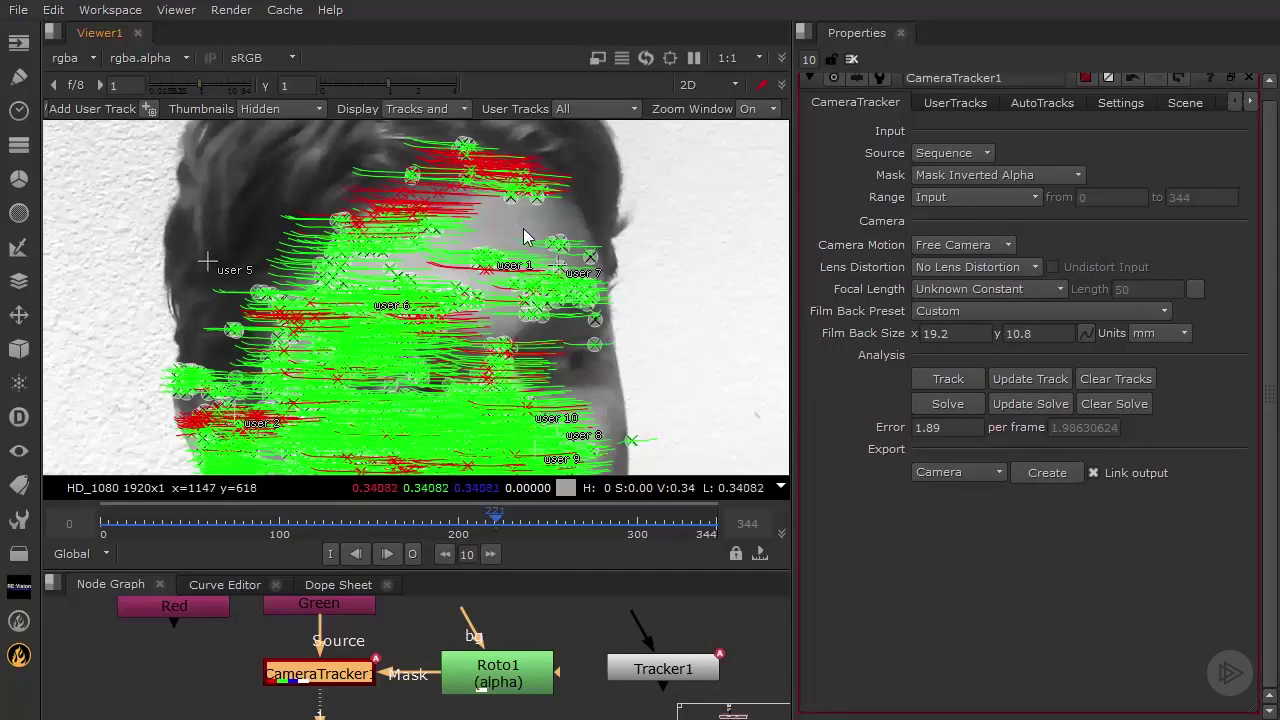
middle_drag(614, 330, 590, 254)
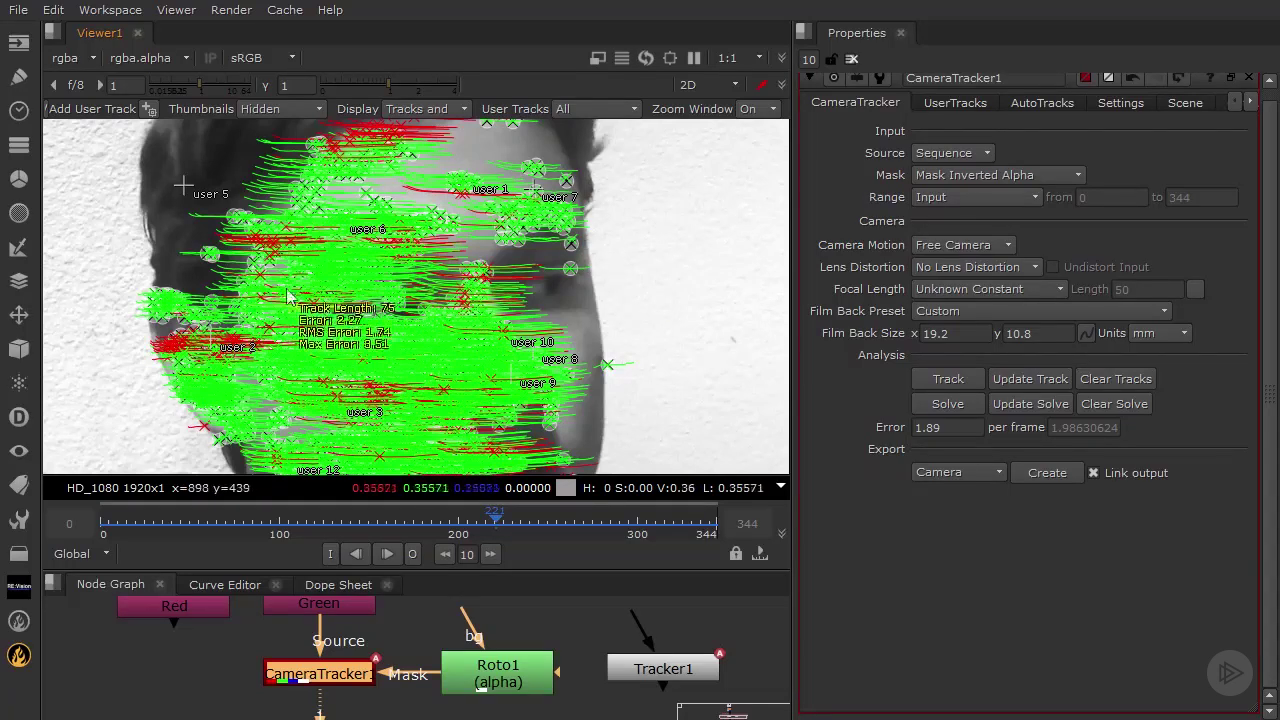
mouse_move(474, 264)
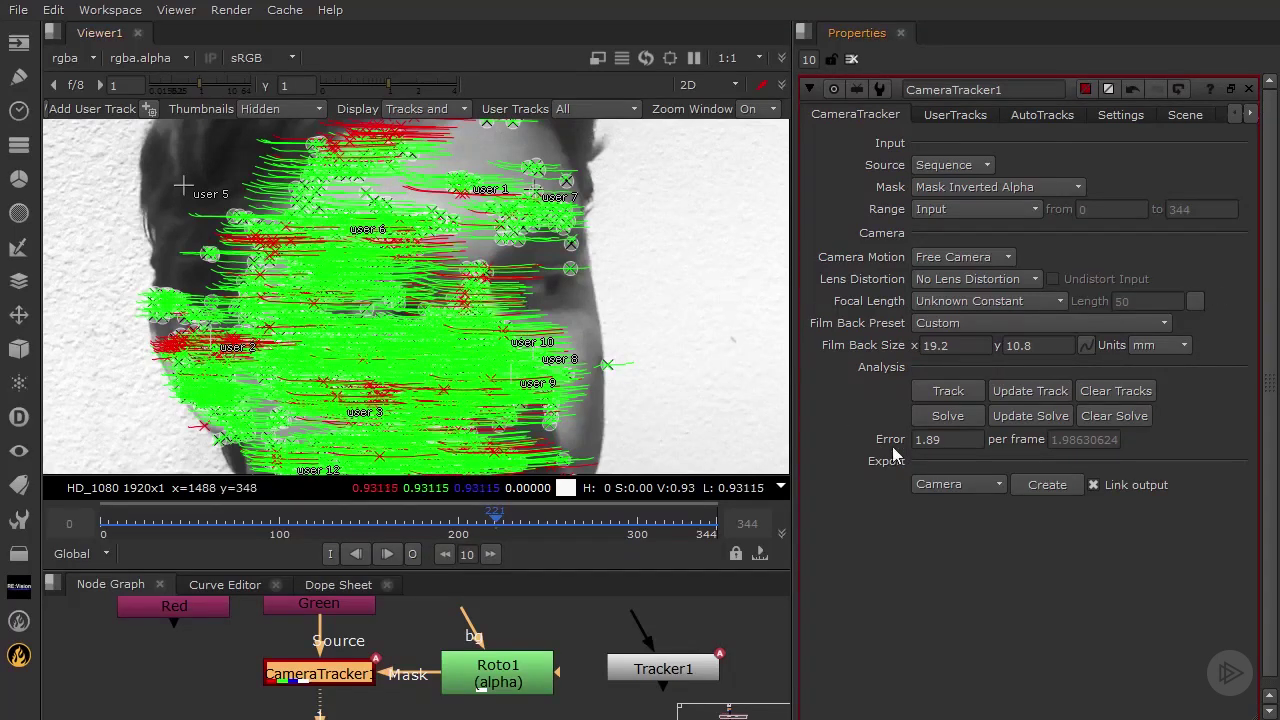
click(936, 439)
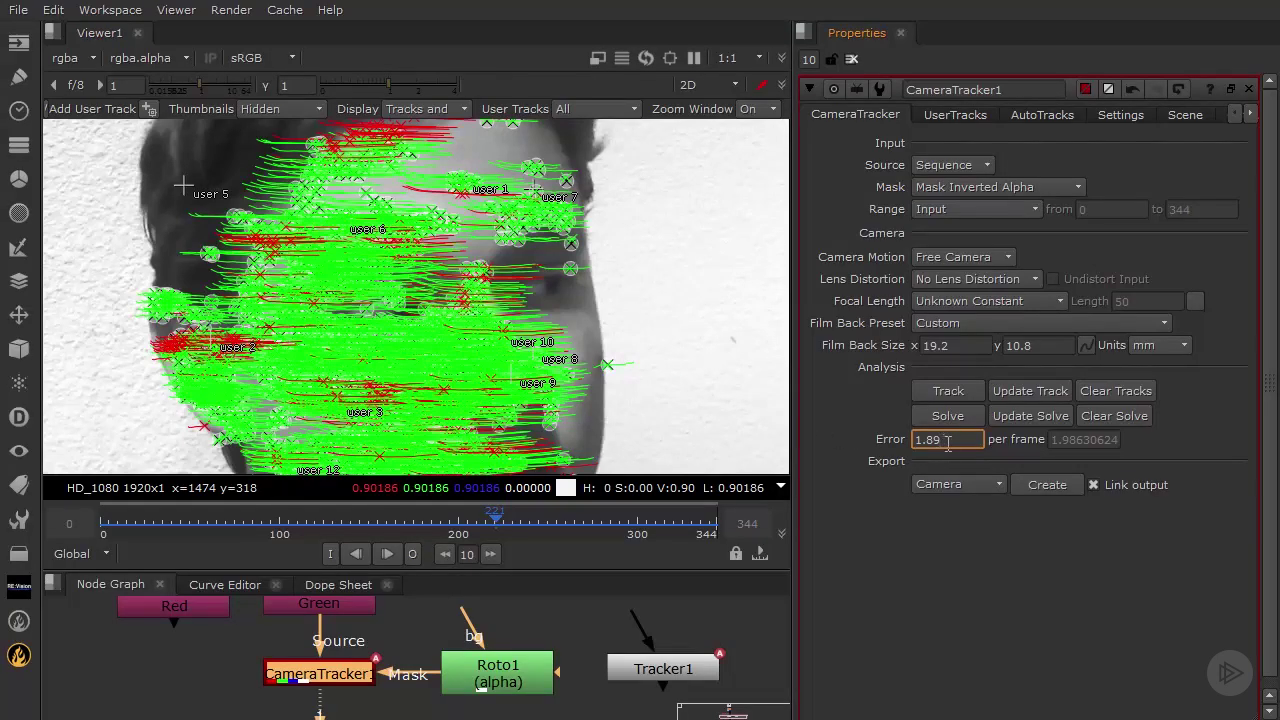
scroll(620, 330, down, 6)
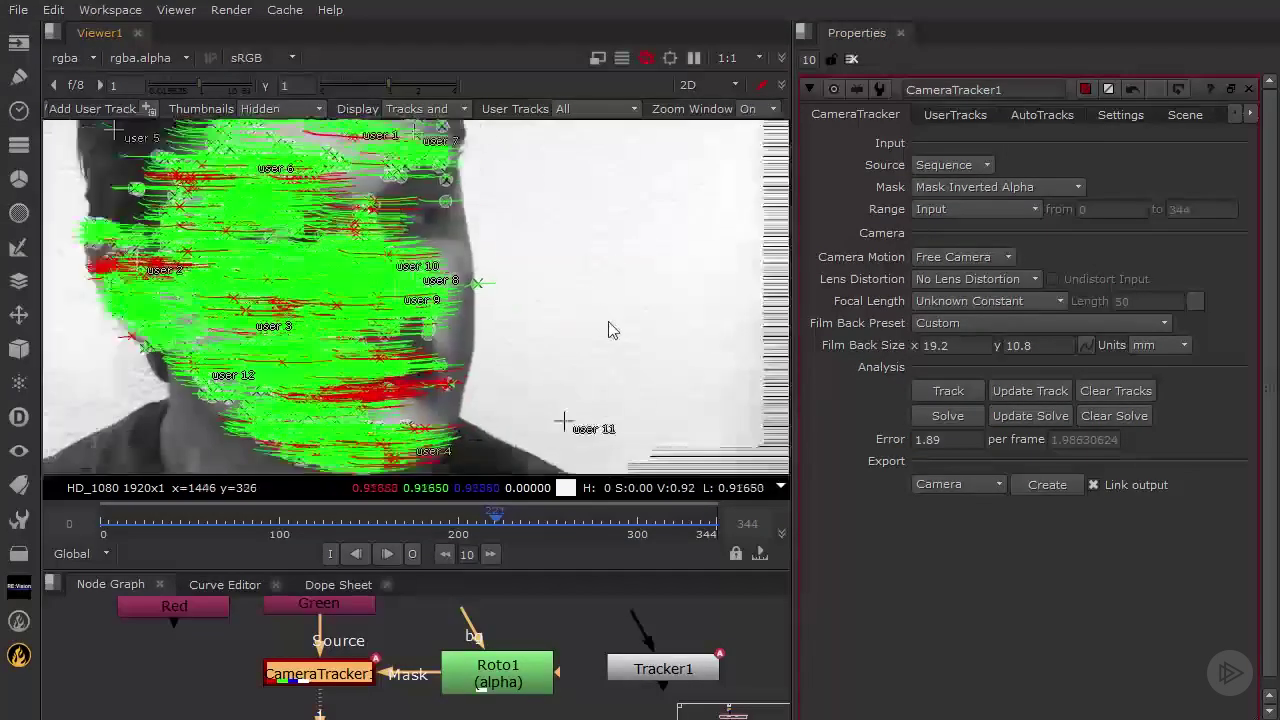
middle_drag(635, 348, 590, 349)
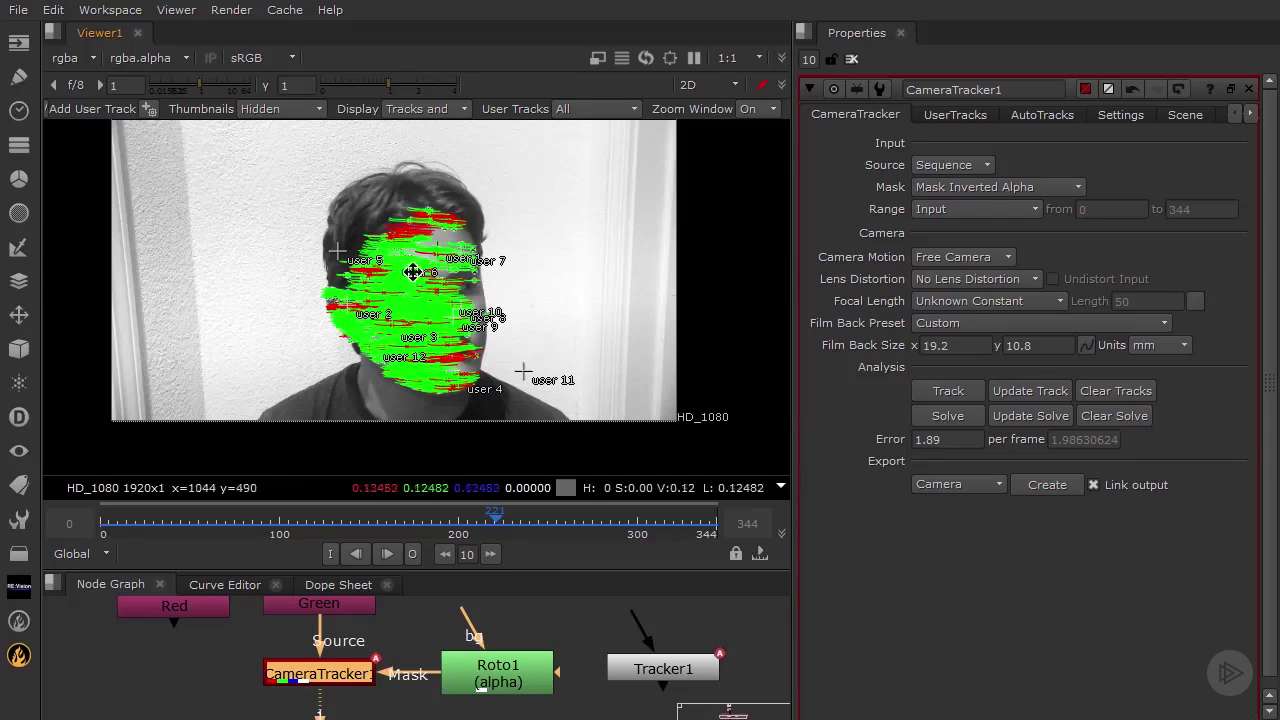
scroll(413, 272, up, 4)
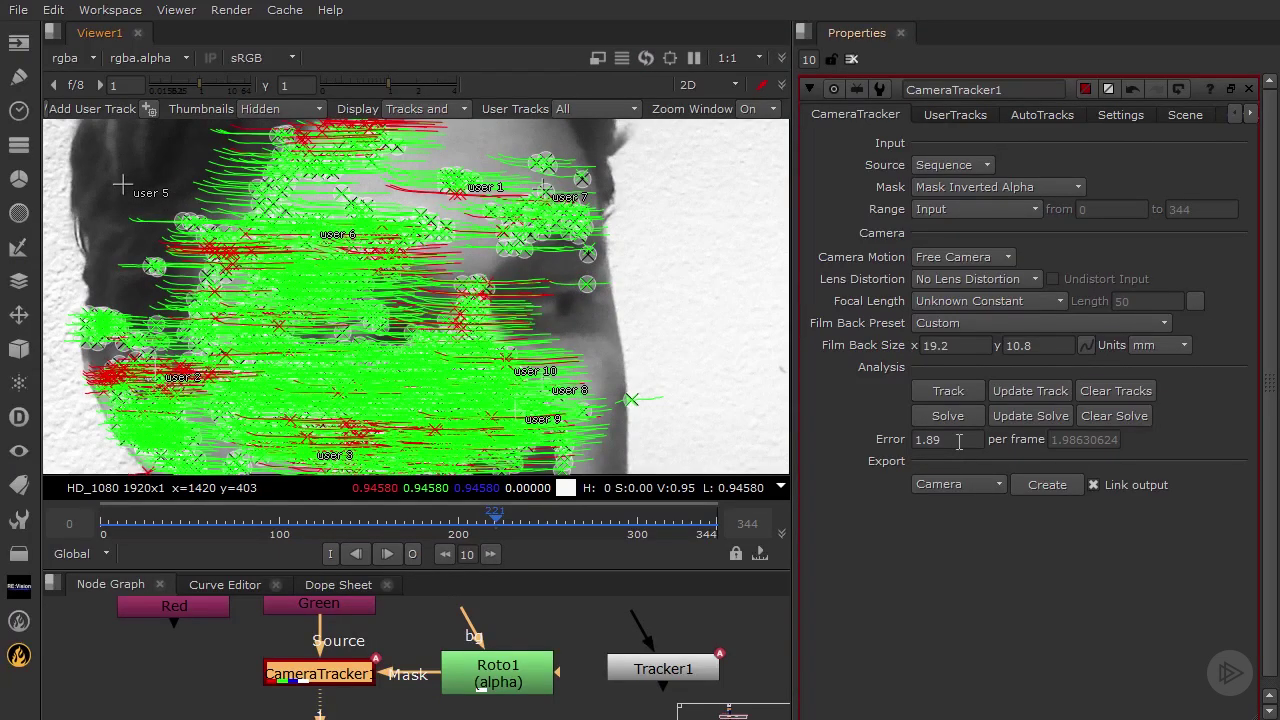
mouse_move(959, 441)
- Switch the viewer to 3D, enlarge it and frame the solved point cloud of the head from the front
click(734, 86)
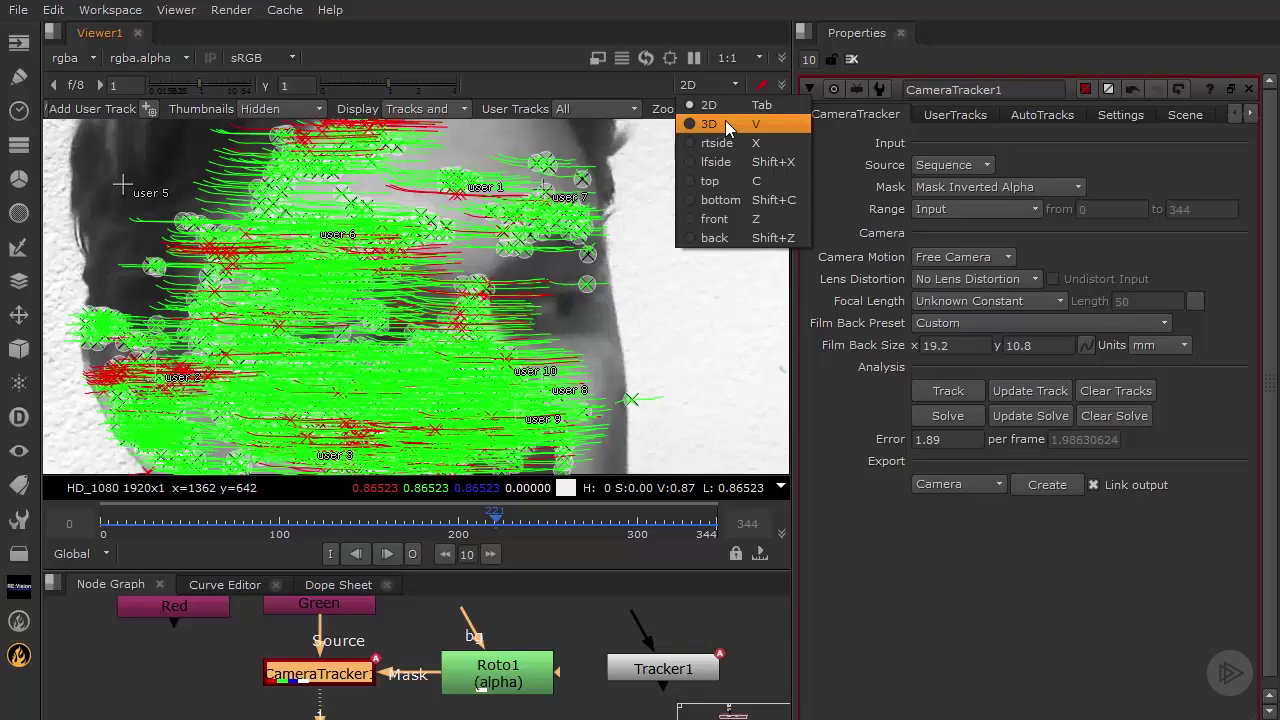
click(726, 124)
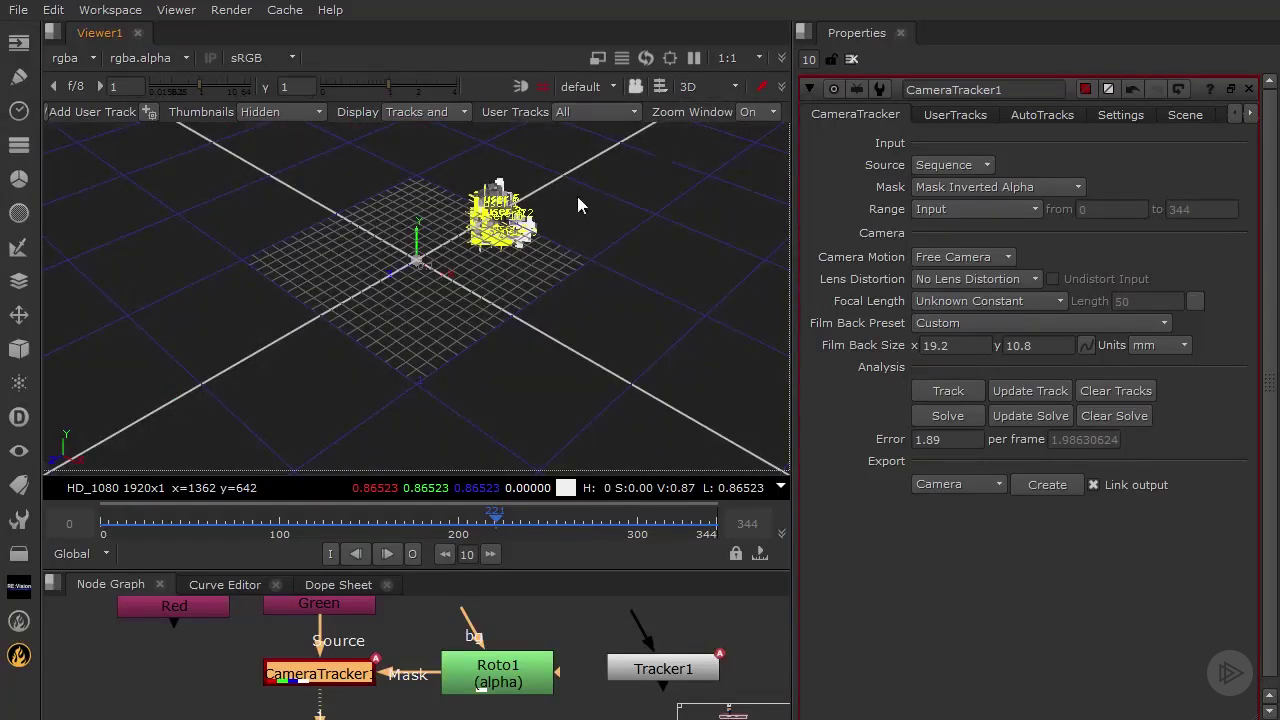
scroll(570, 215, up, 6)
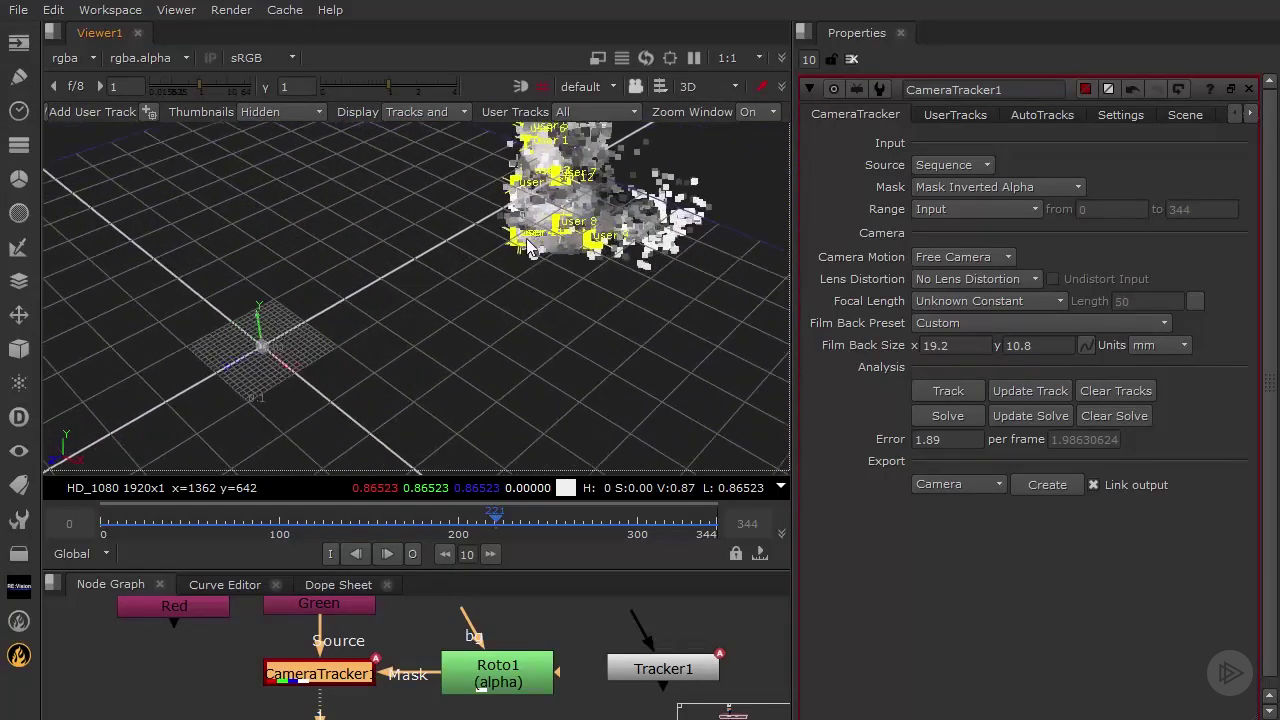
scroll(527, 248, up, 2)
middle_drag(586, 267, 358, 351)
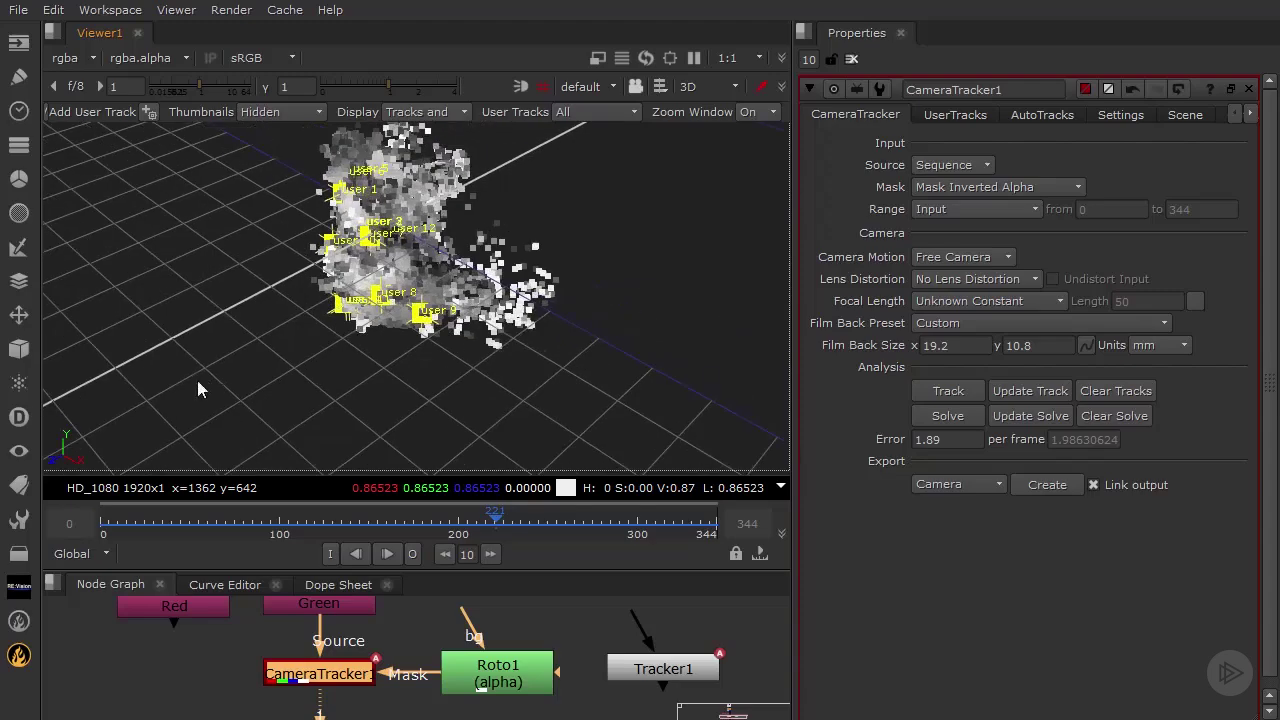
ctrl+drag(216, 371, 508, 227)
middle_drag(293, 322, 598, 144)
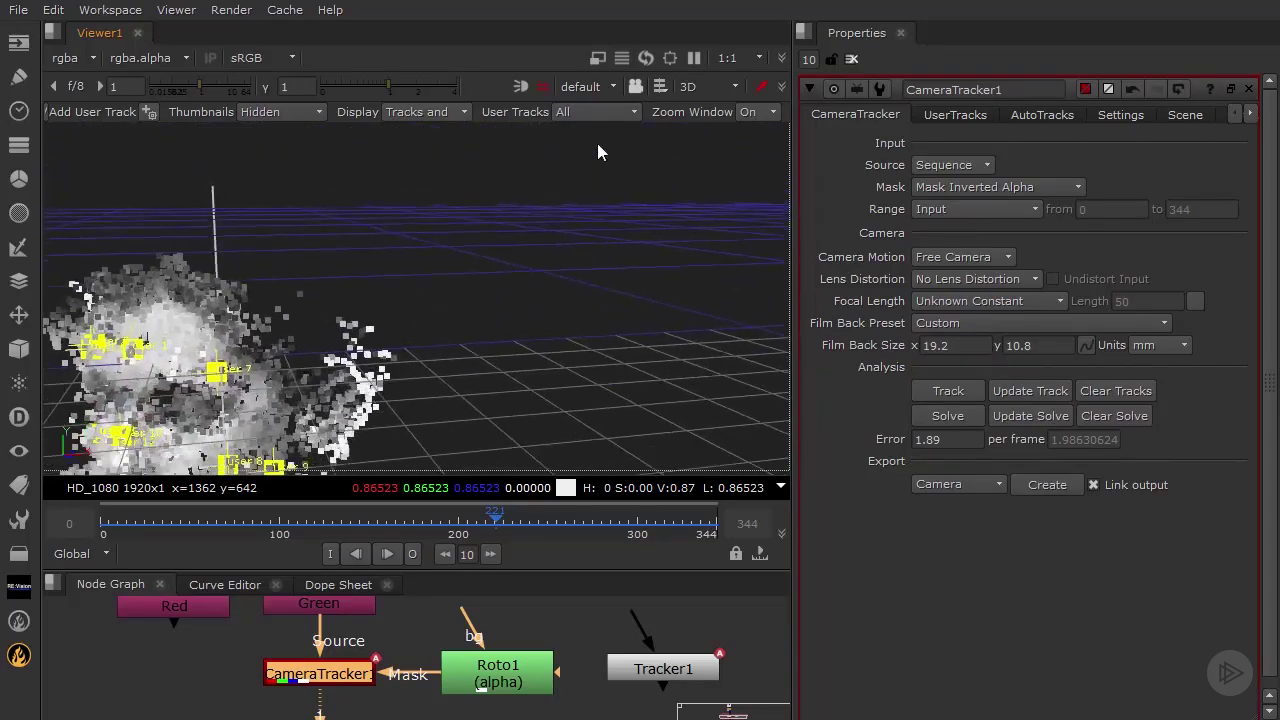
drag(538, 569, 538, 613)
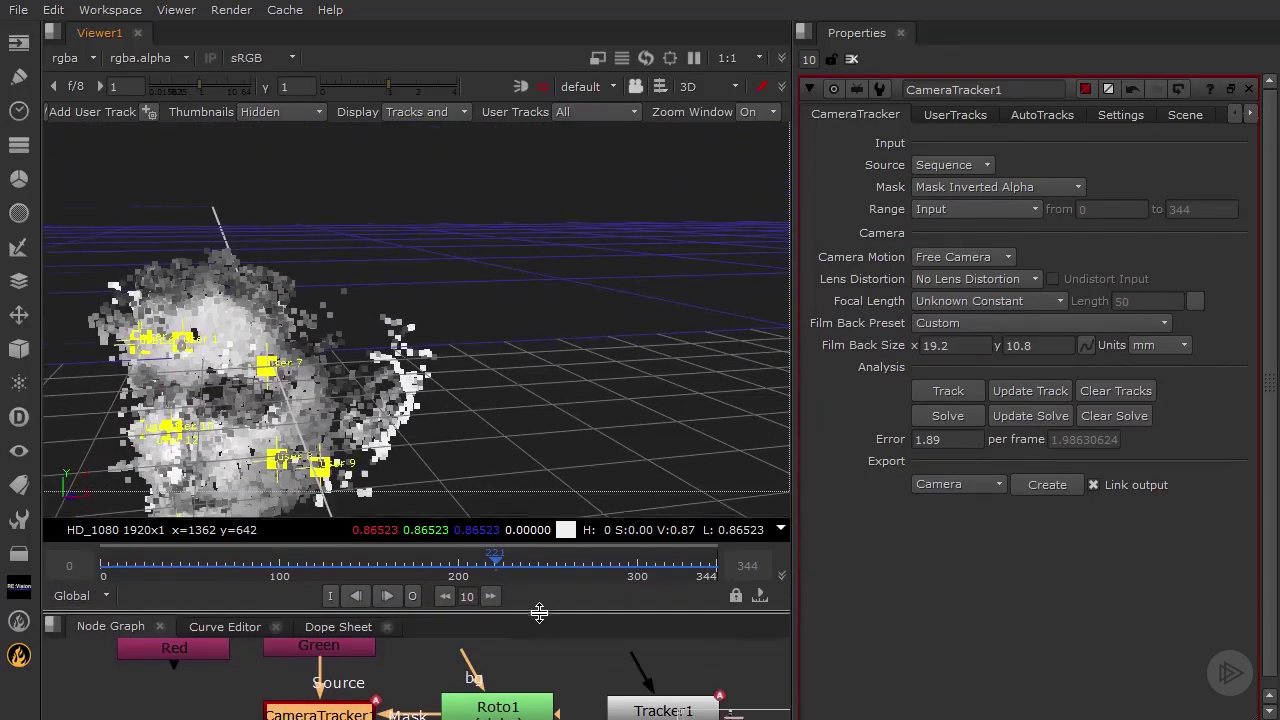
middle_drag(543, 283, 783, 77)
ctrl+drag(211, 374, 376, 346)
middle_drag(336, 362, 690, 273)
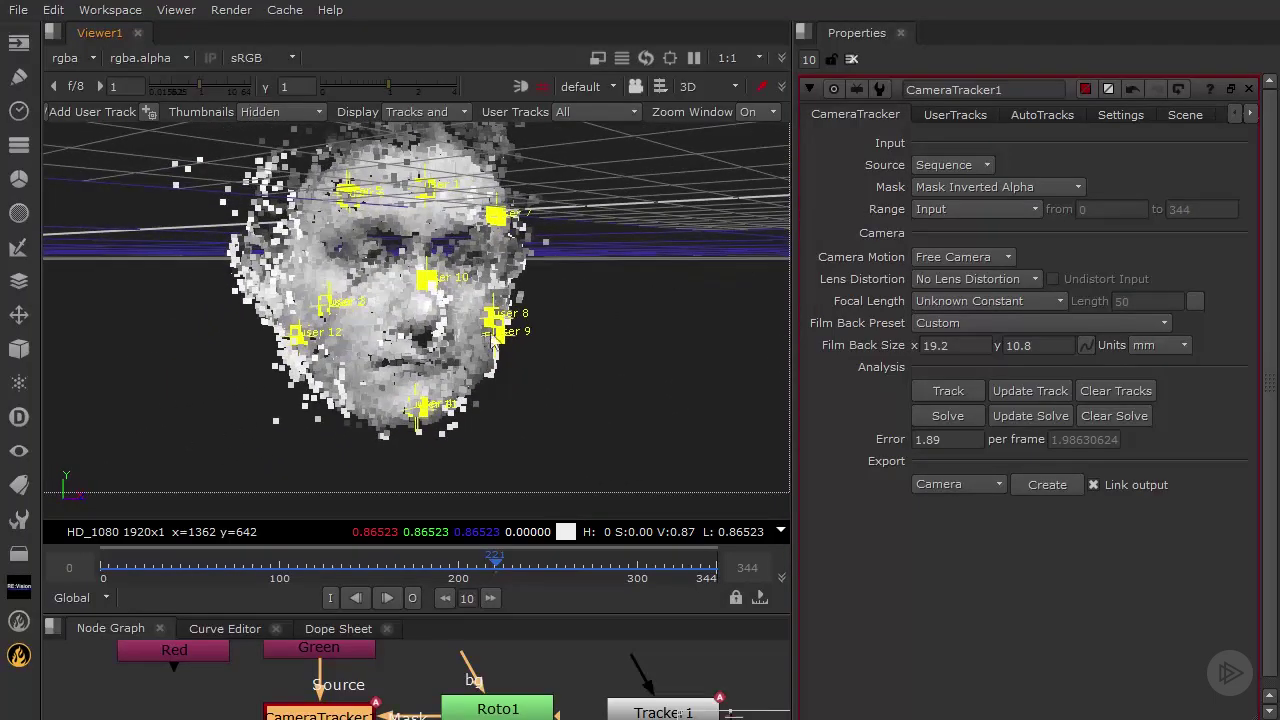
- Examine the head point cloud from the front and both sides, checking its facial shape and where the user tracks sit
ctrl+drag(491, 334, 229, 182)
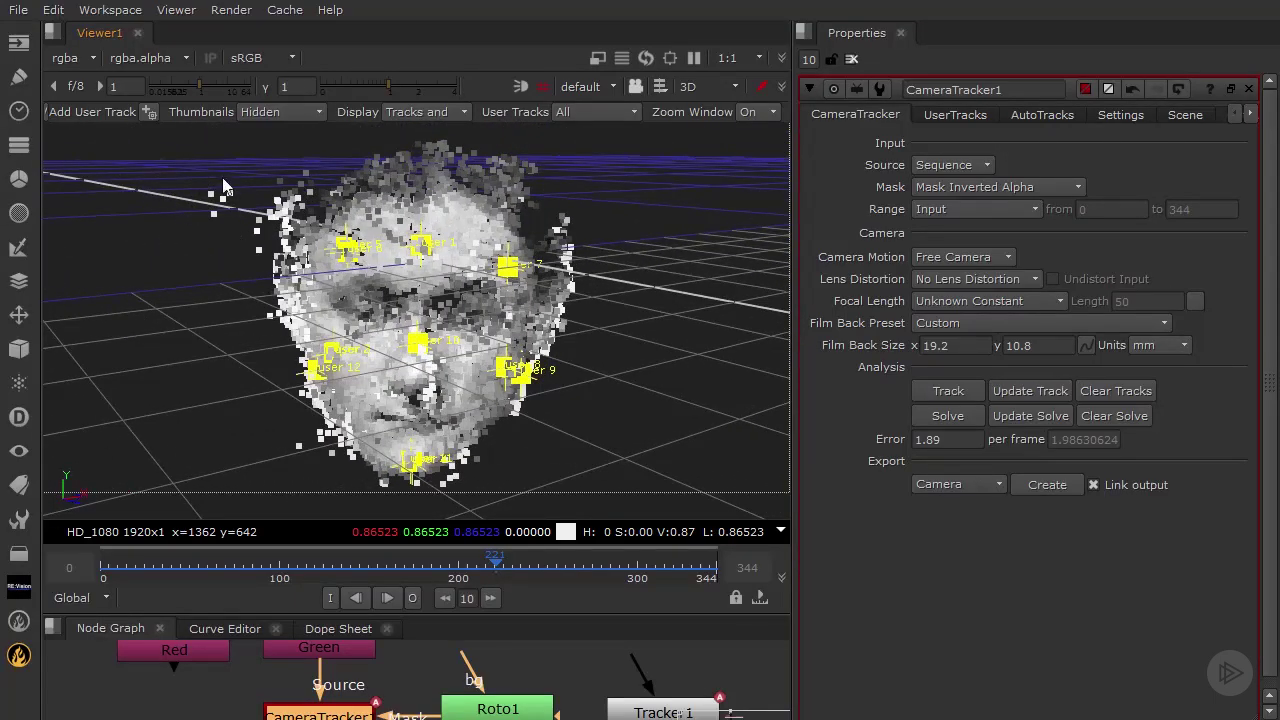
ctrl+drag(631, 256, 557, 274)
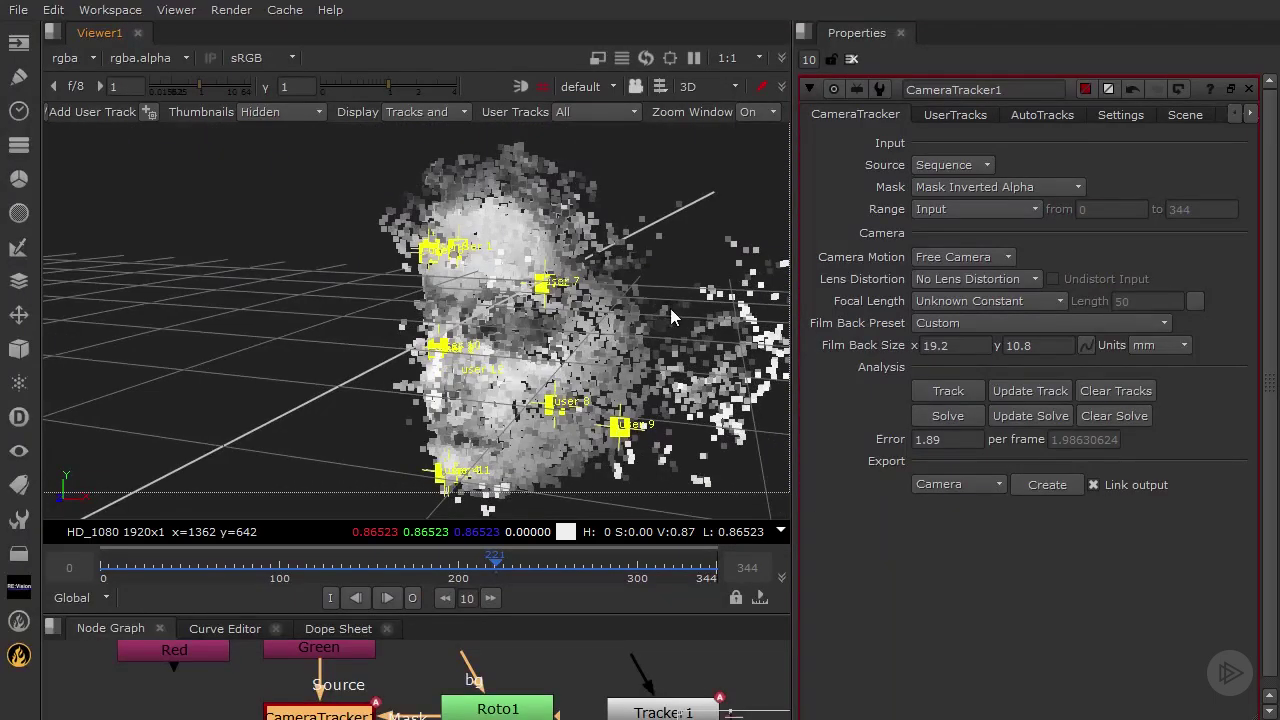
ctrl+drag(672, 318, 562, 260)
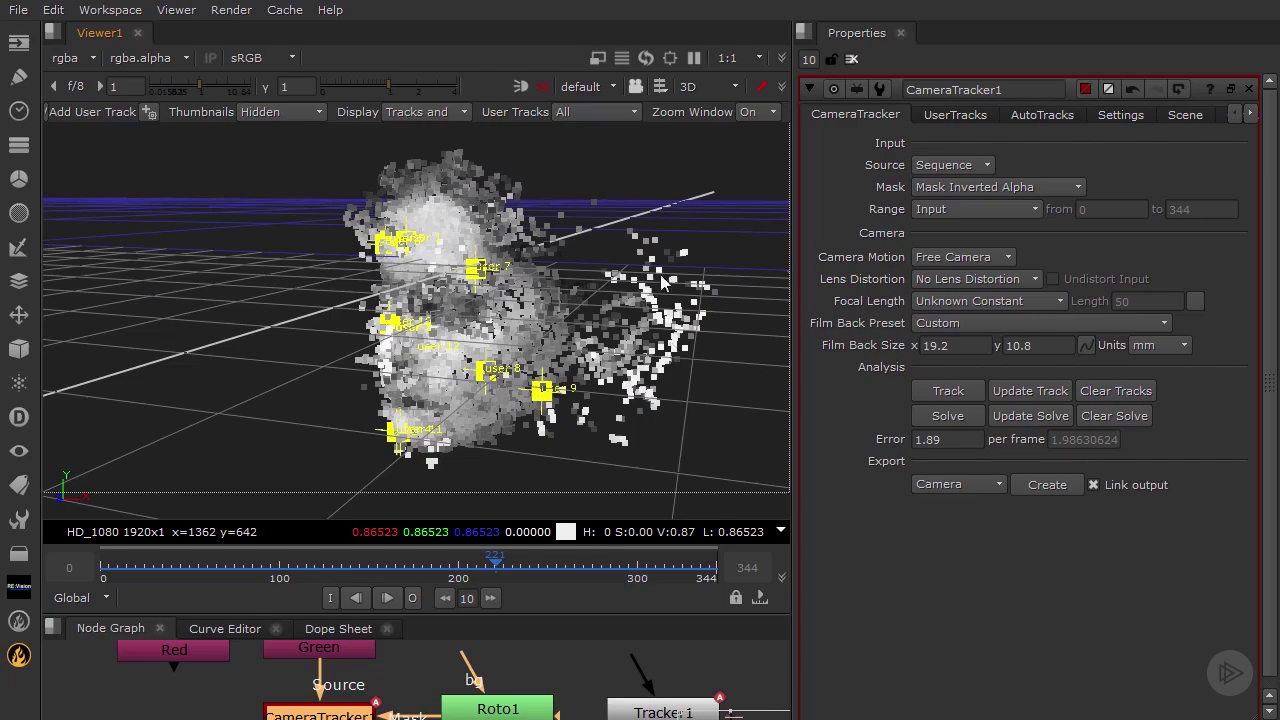
ctrl+drag(457, 328, 722, 312)
ctrl+drag(425, 307, 58, 316)
ctrl+drag(602, 260, 930, 273)
scroll(428, 310, up, 7)
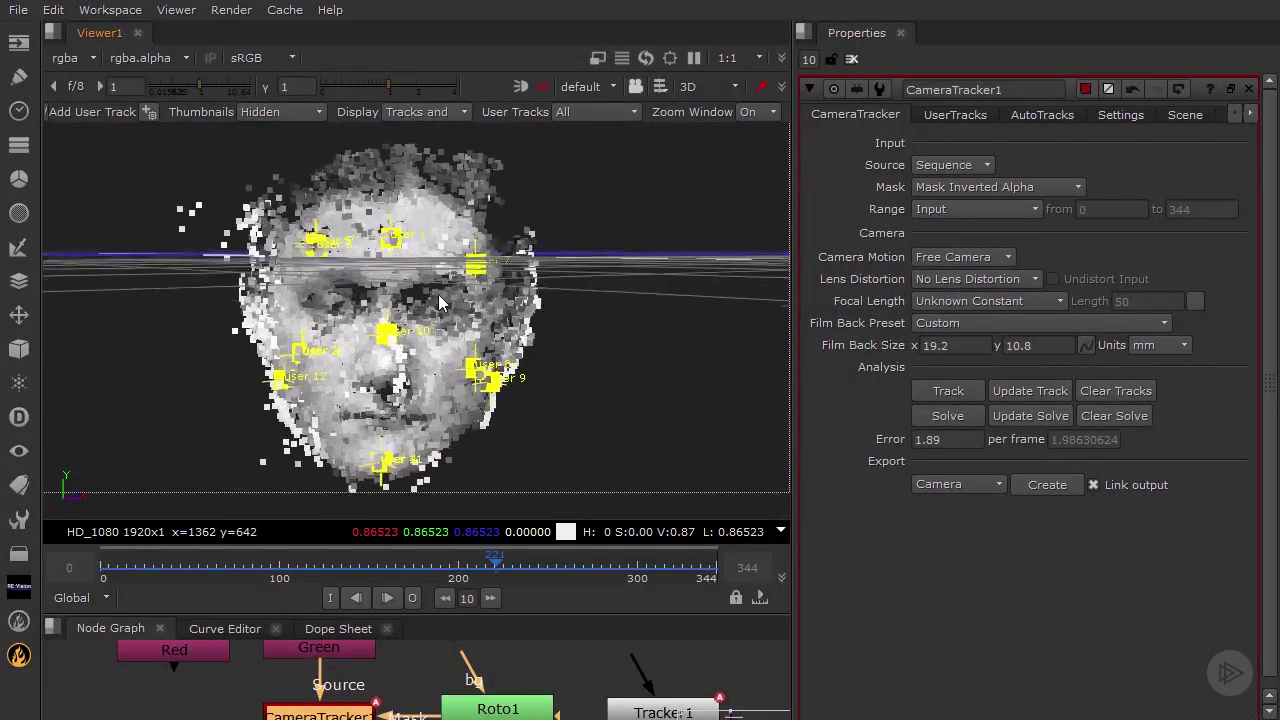
scroll(427, 307, down, 5)
ctrl+drag(425, 305, 335, 280)
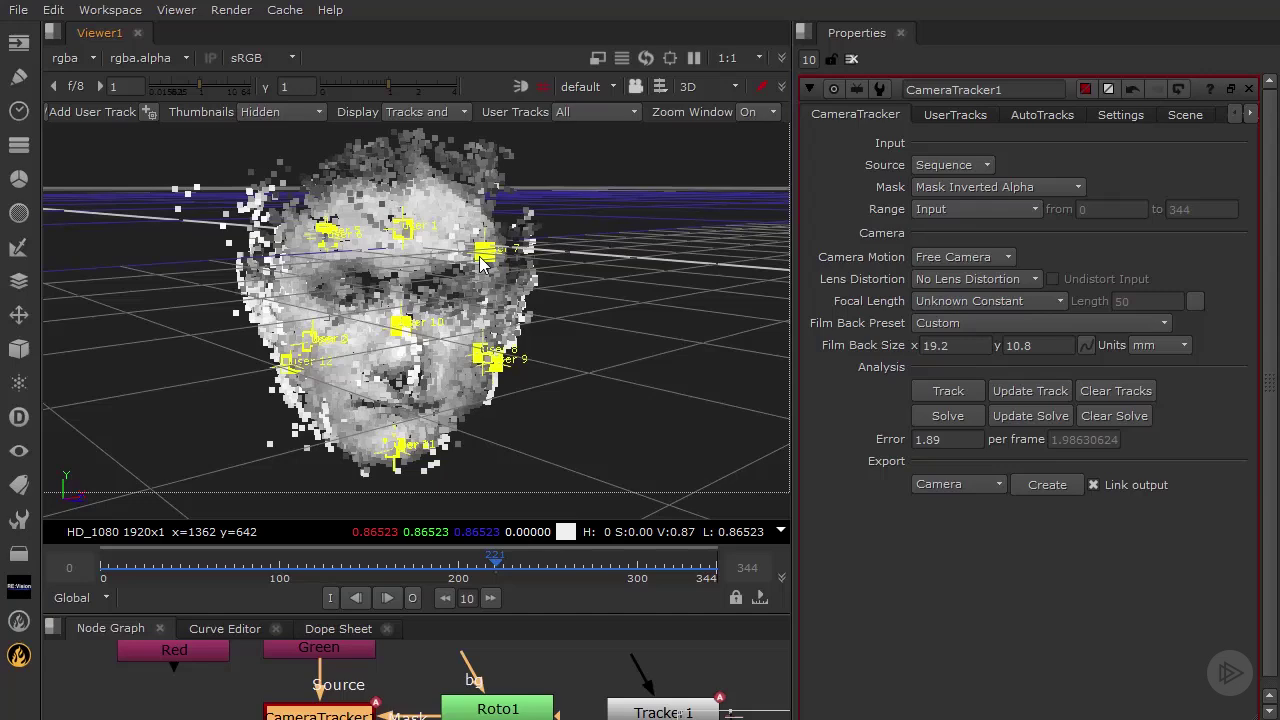
ctrl+drag(553, 316, 330, 327)
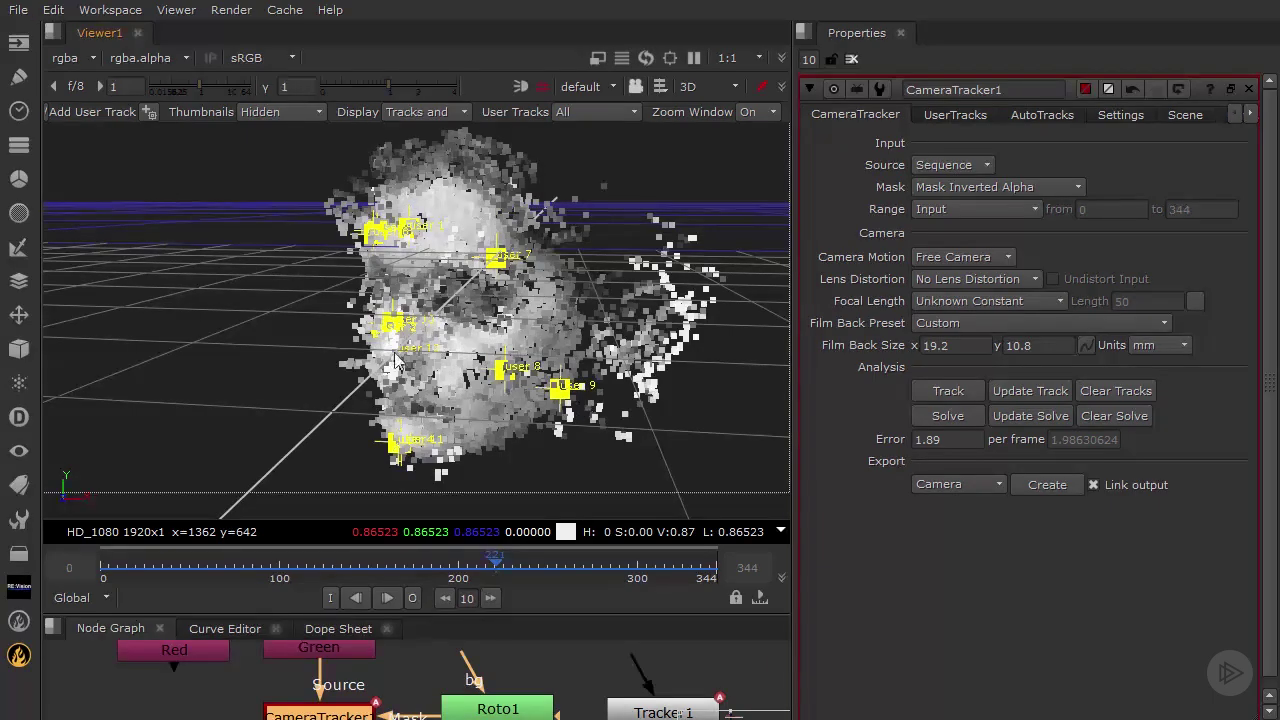
ctrl+drag(315, 378, 330, 320)
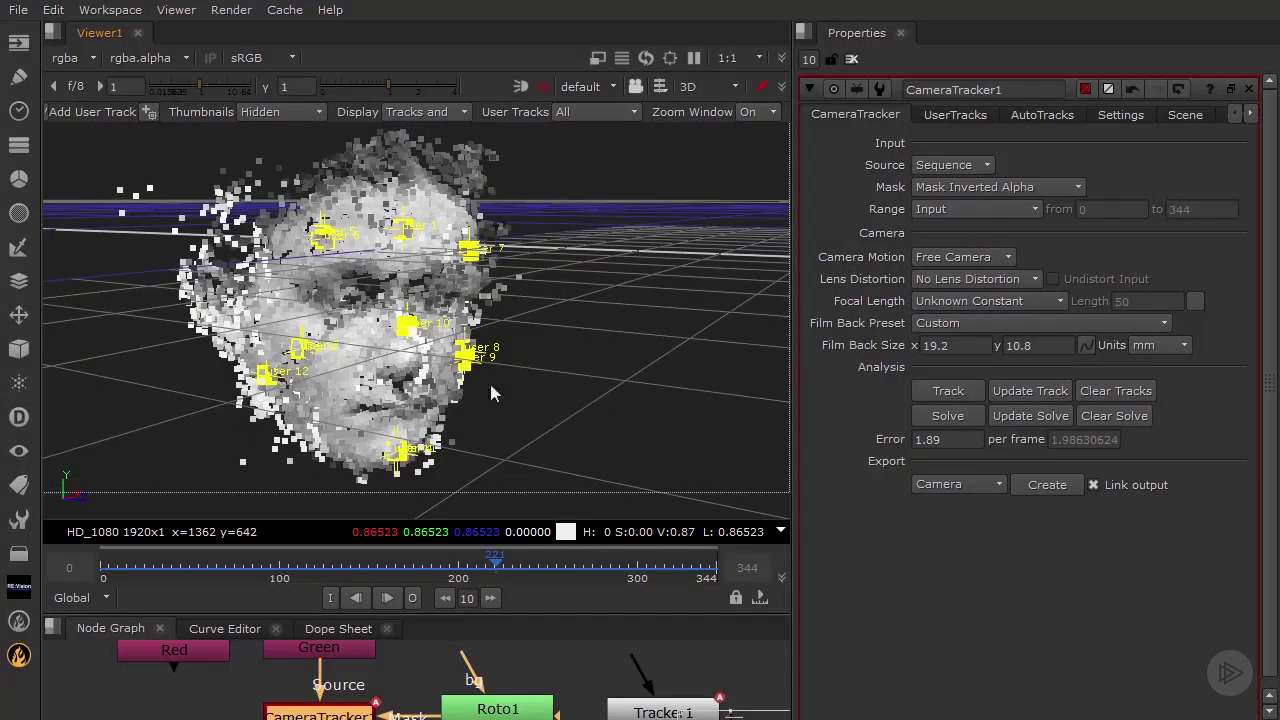
ctrl+drag(490, 393, 770, 392)
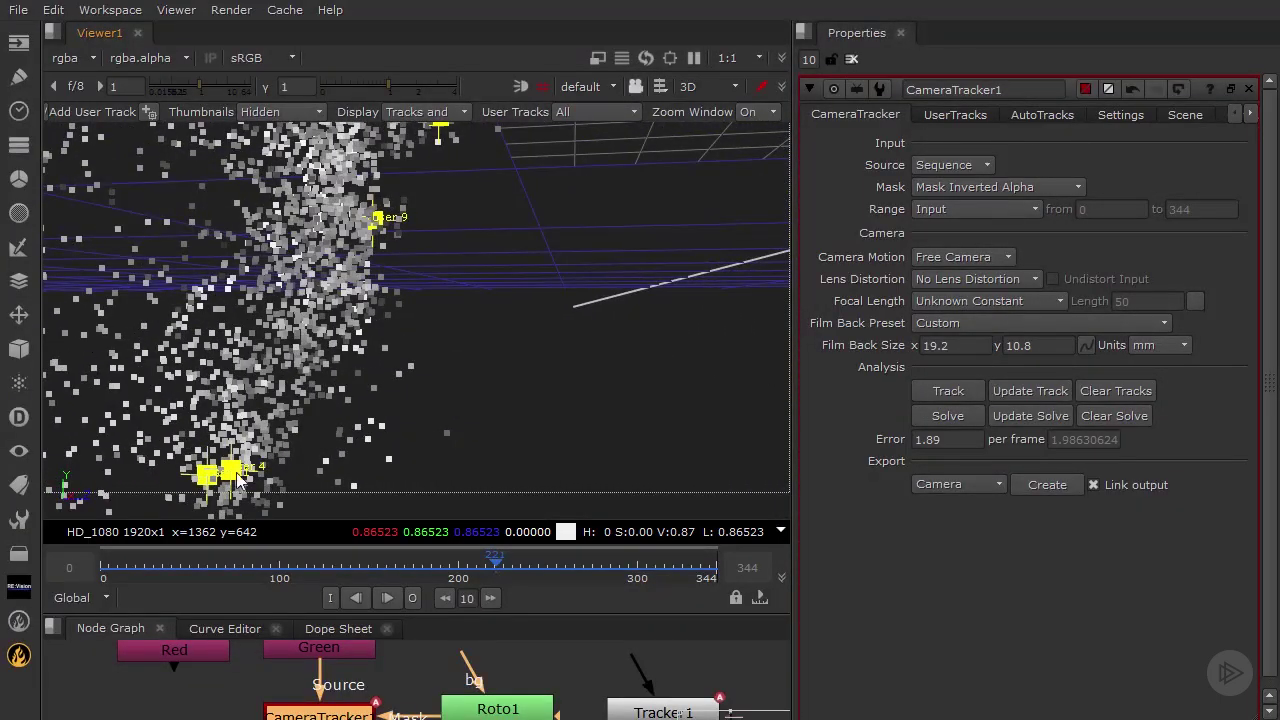
ctrl+drag(347, 397, 520, 336)
ctrl+drag(397, 378, 449, 322)
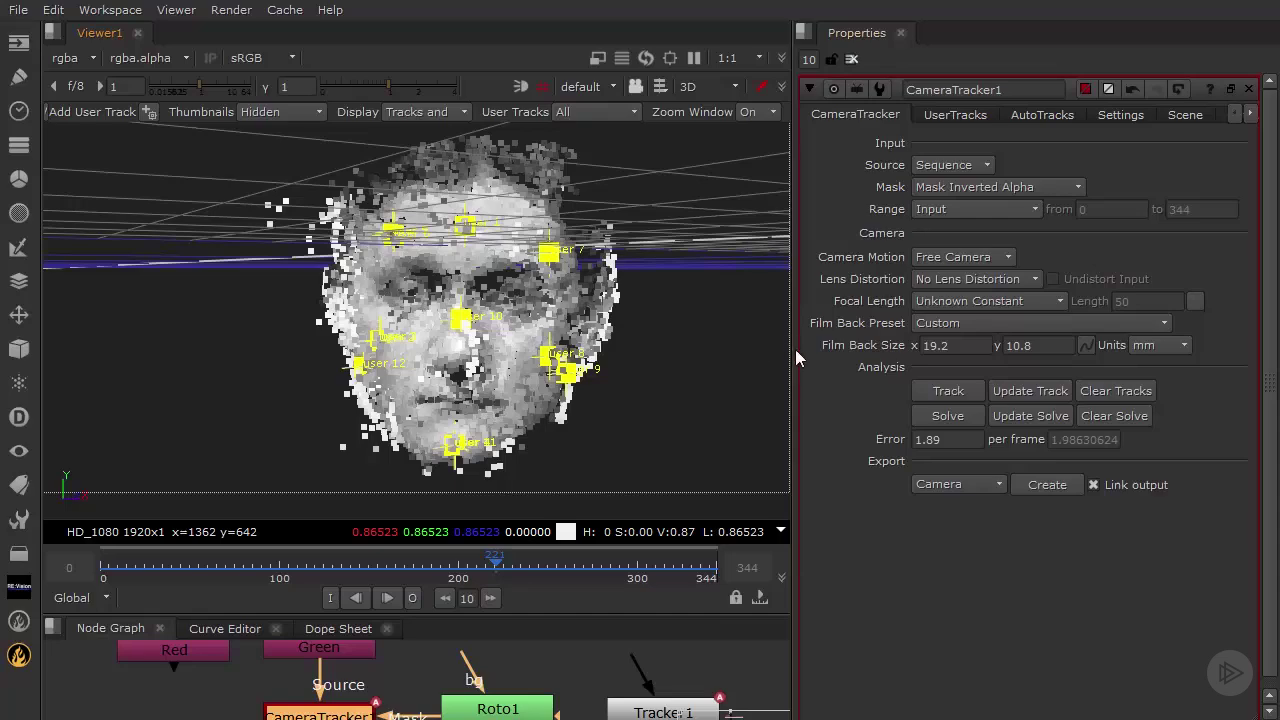
drag(793, 345, 846, 350)
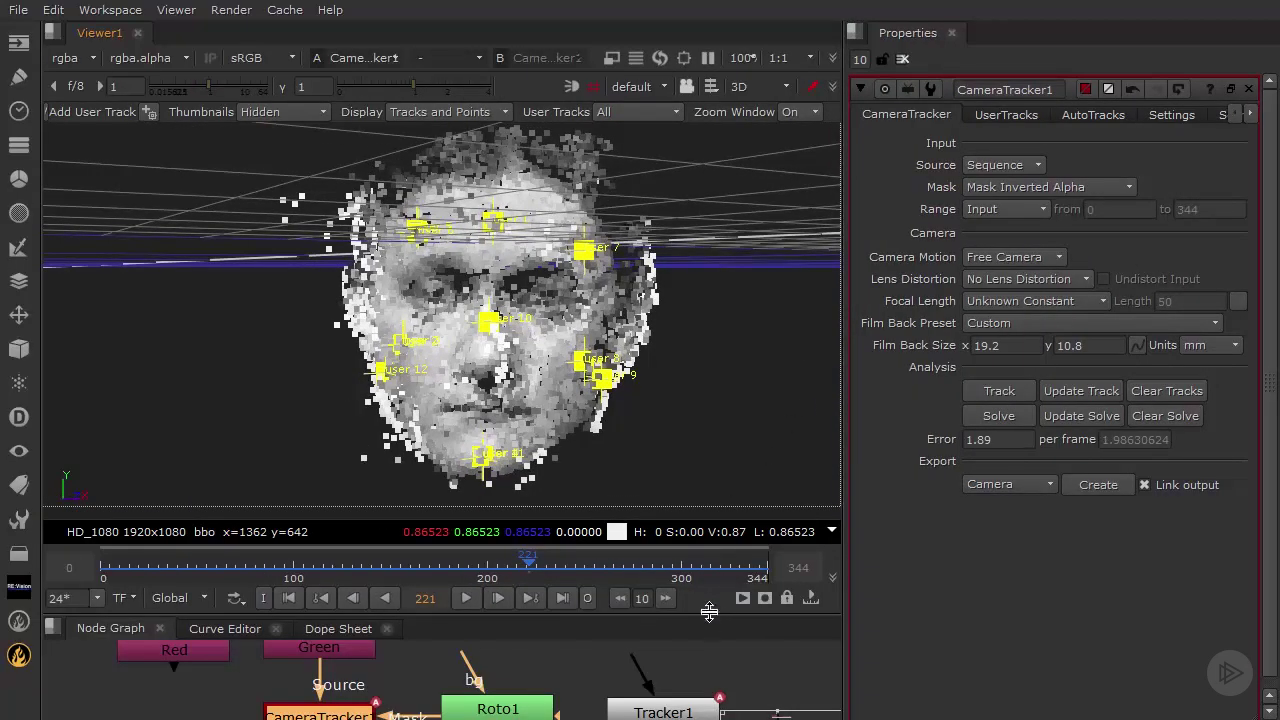
- Give the node graph more room below the viewer and inspect the head point cloud again from the side and front
drag(709, 612, 714, 531)
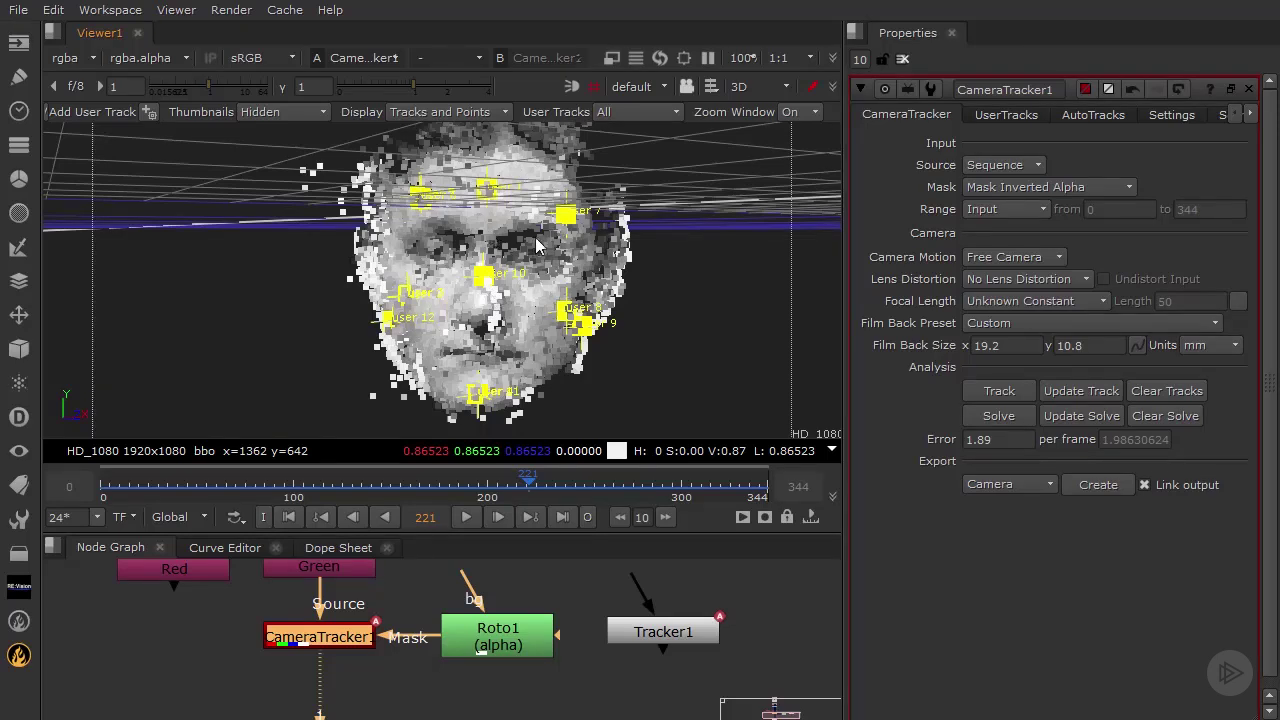
ctrl+drag(621, 296, 553, 268)
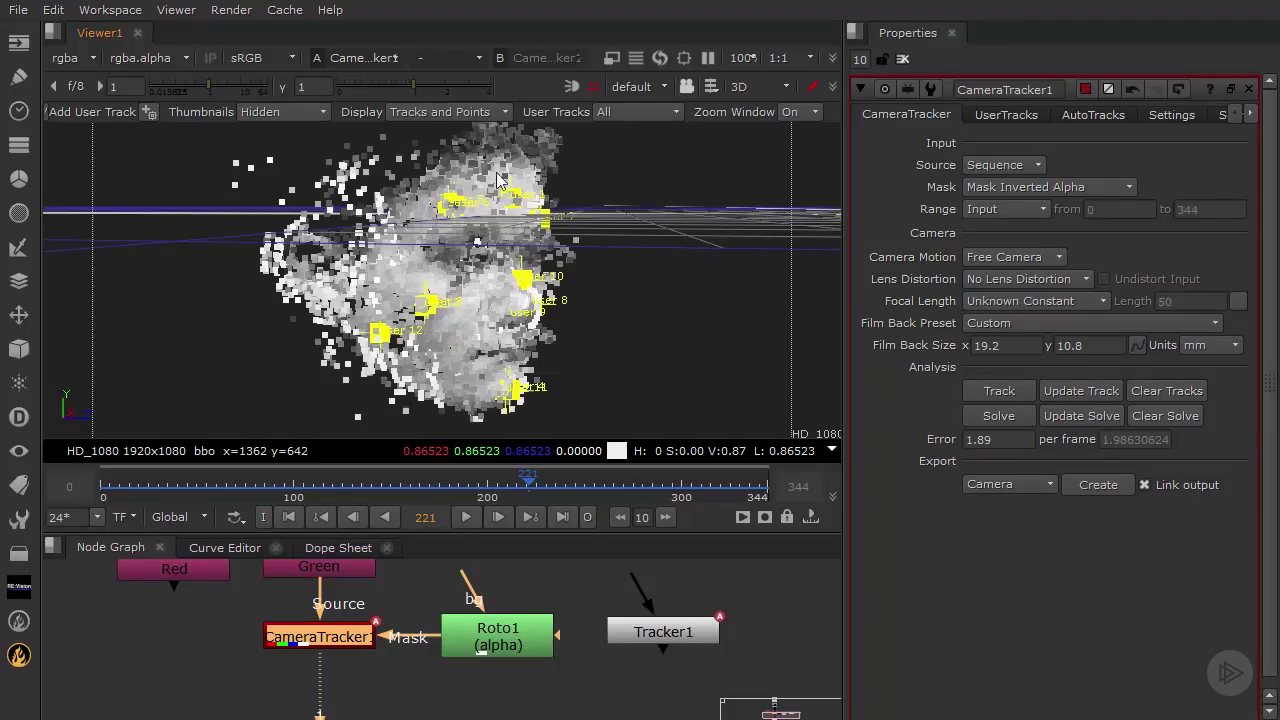
ctrl+drag(684, 330, 446, 335)
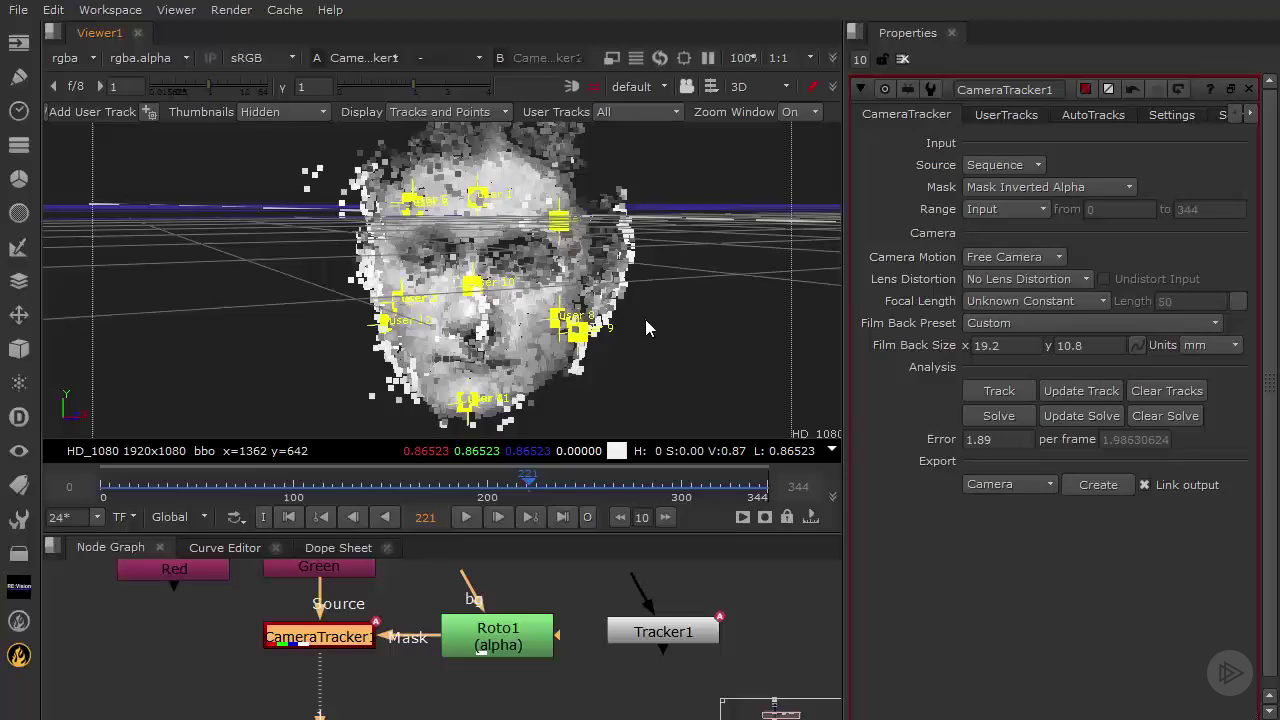
mouse_move(645, 319)
ctrl+mouse_down()
mouse_move(512, 316)
mouse_move(658, 304)
ctrl+mouse_up()
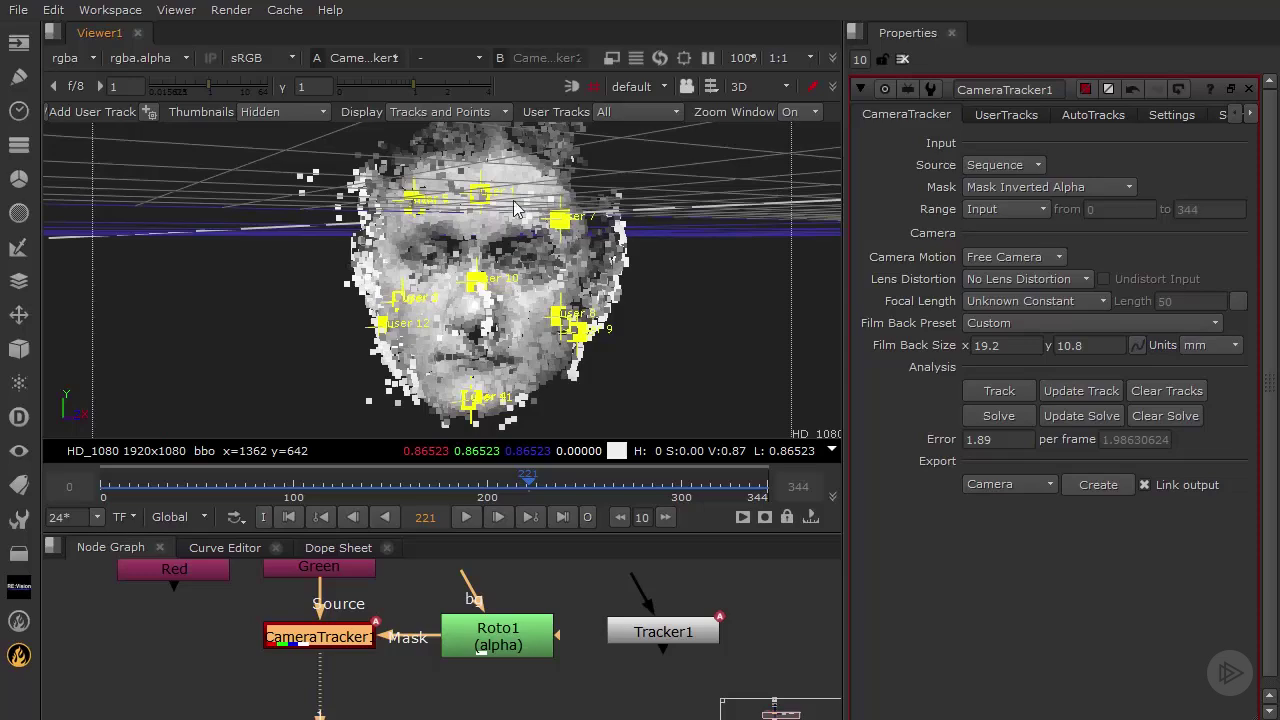
- Check the idle and forced comp autosave intervals in the General preferences and cancel out of the preferences
click(56, 12)
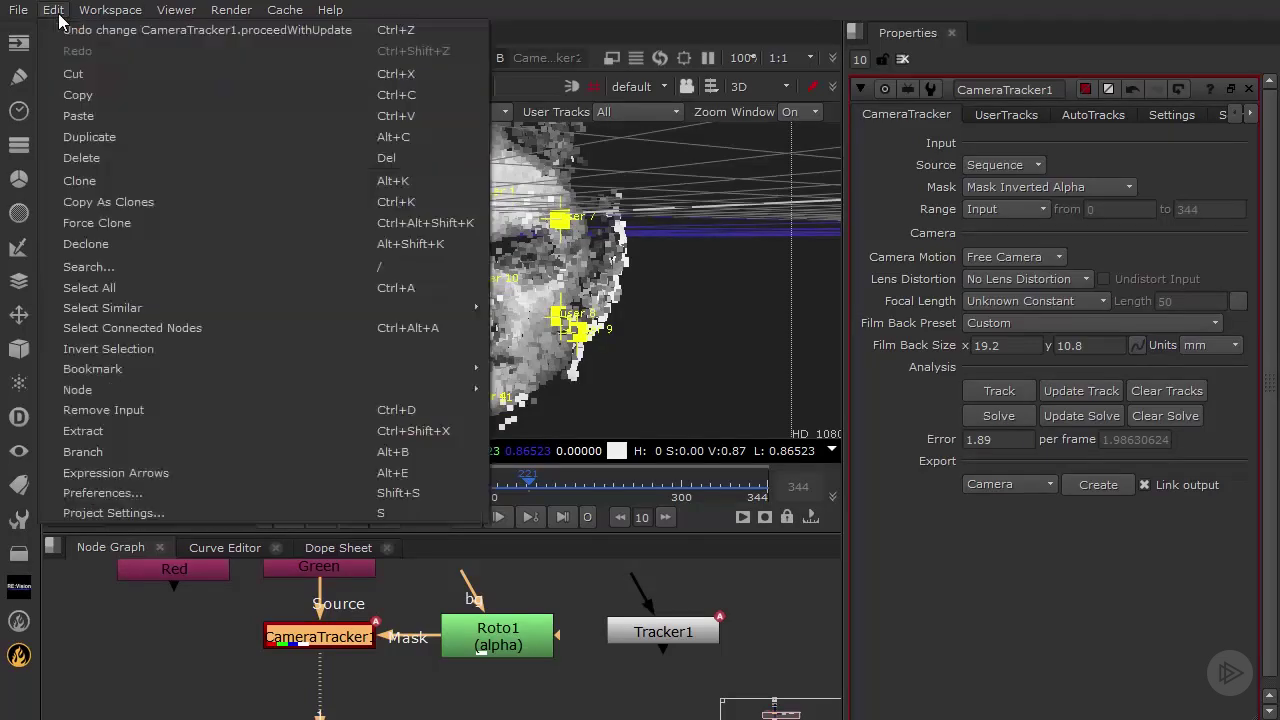
click(170, 493)
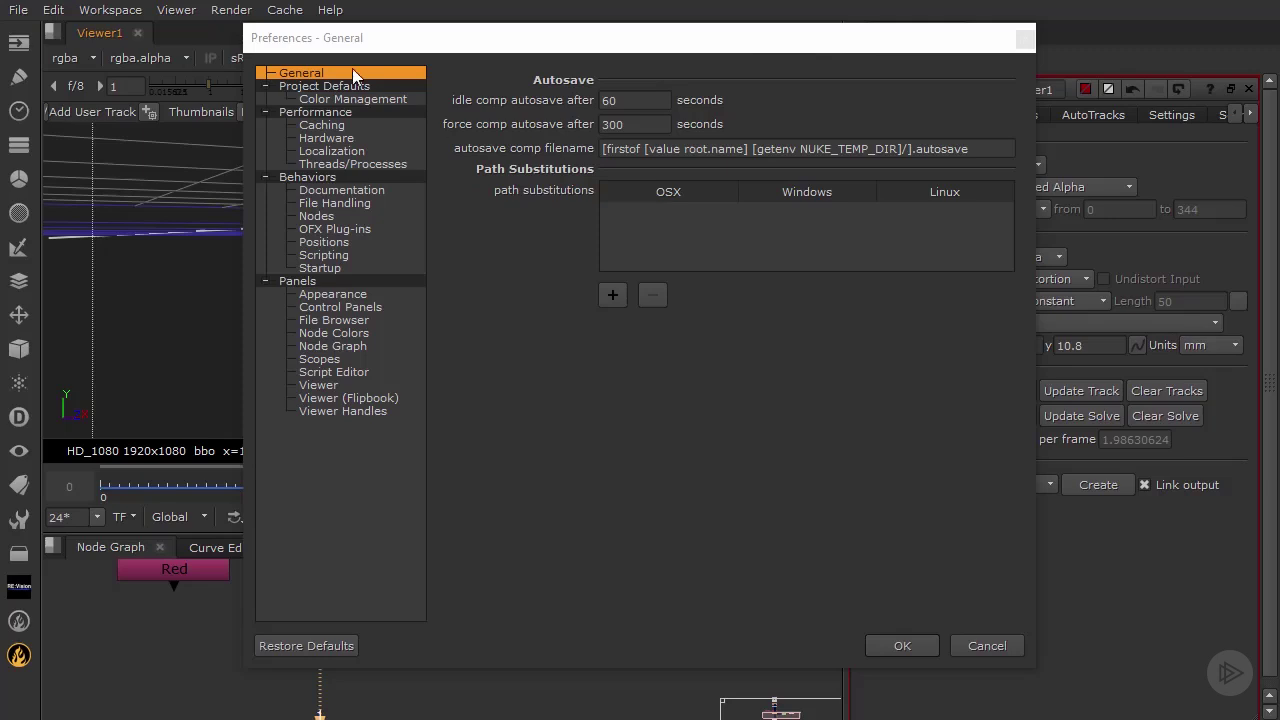
click(352, 70)
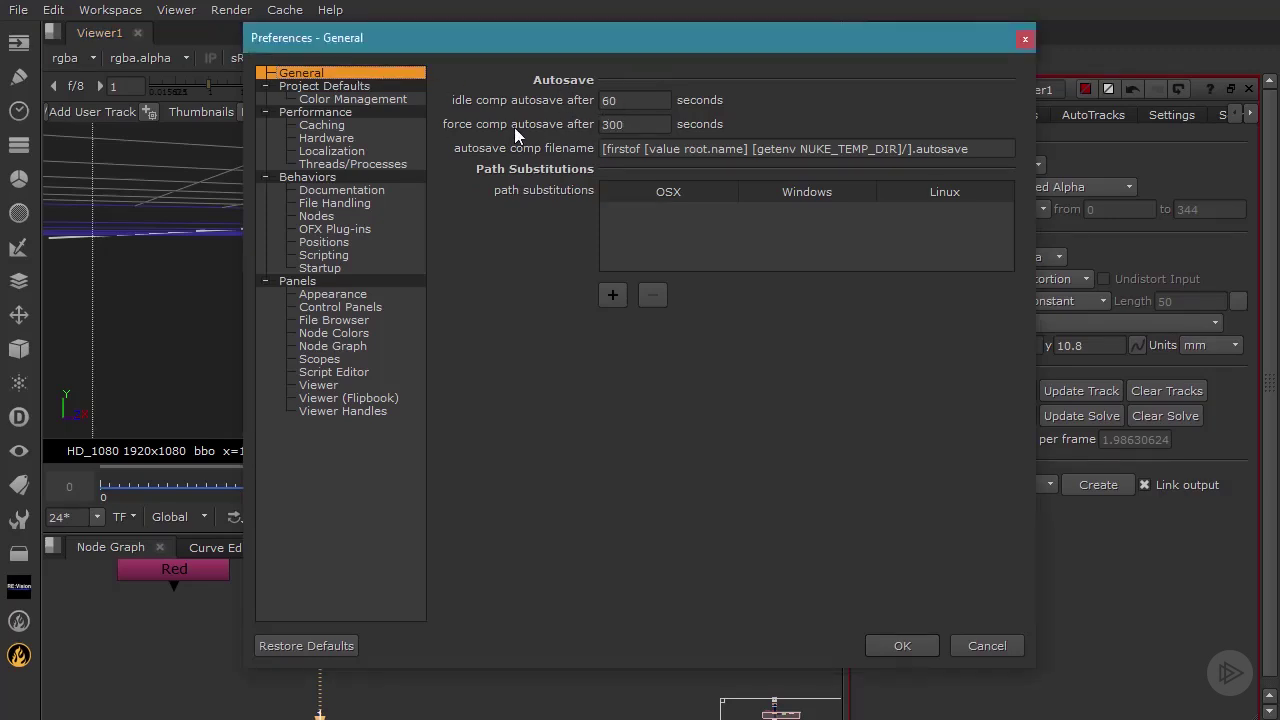
mouse_move(645, 126)
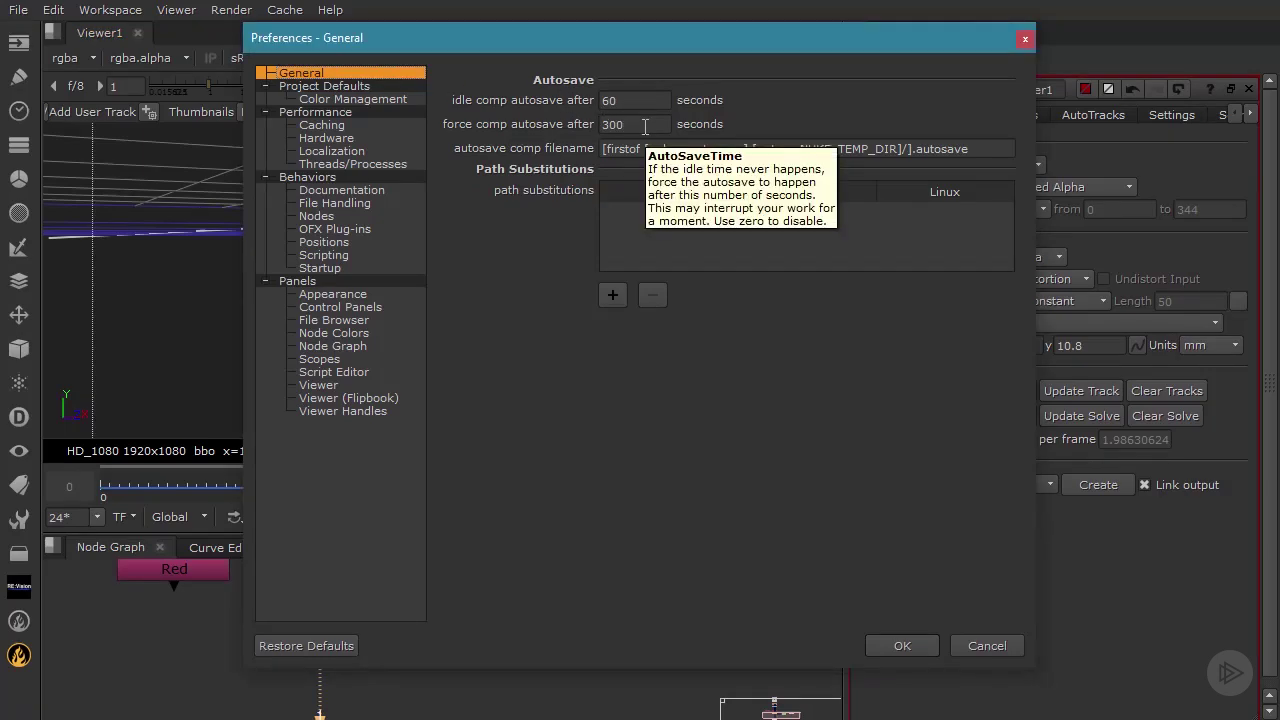
mouse_move(537, 97)
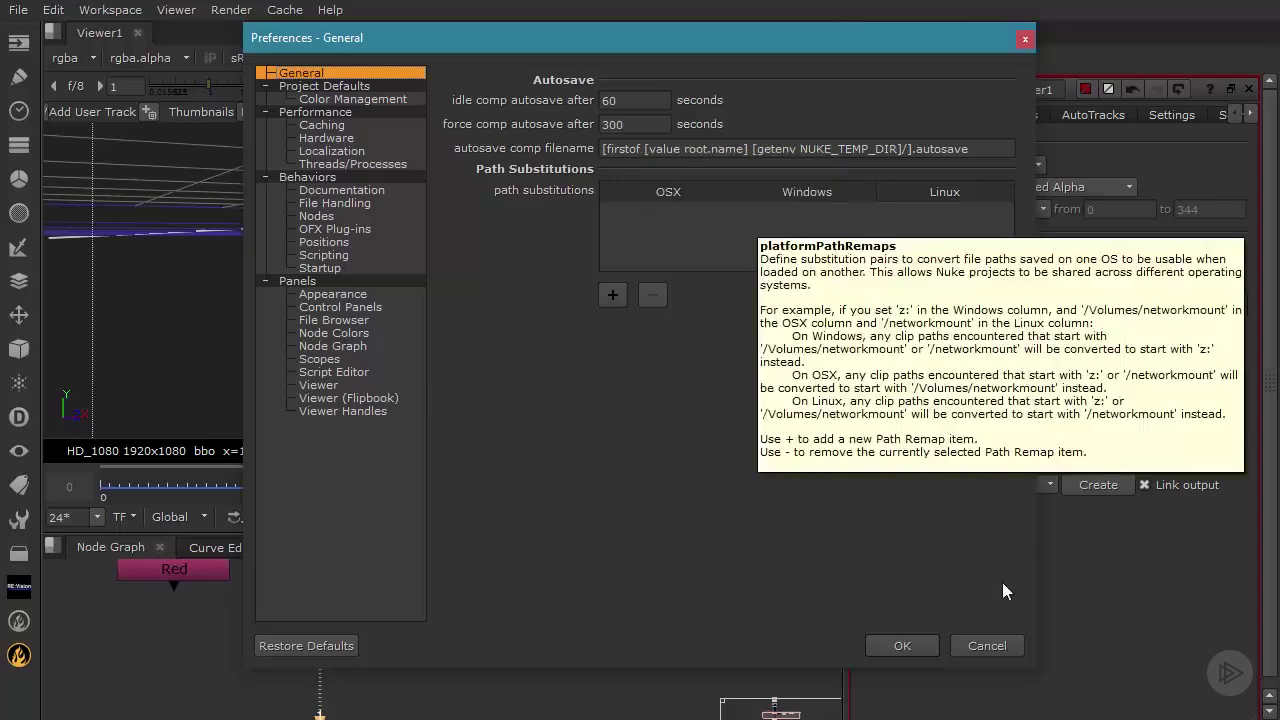
click(993, 644)
mouse_move(498, 288)
ctrl+mouse_down()
mouse_move(534, 268)
mouse_move(478, 290)
ctrl+mouse_up()
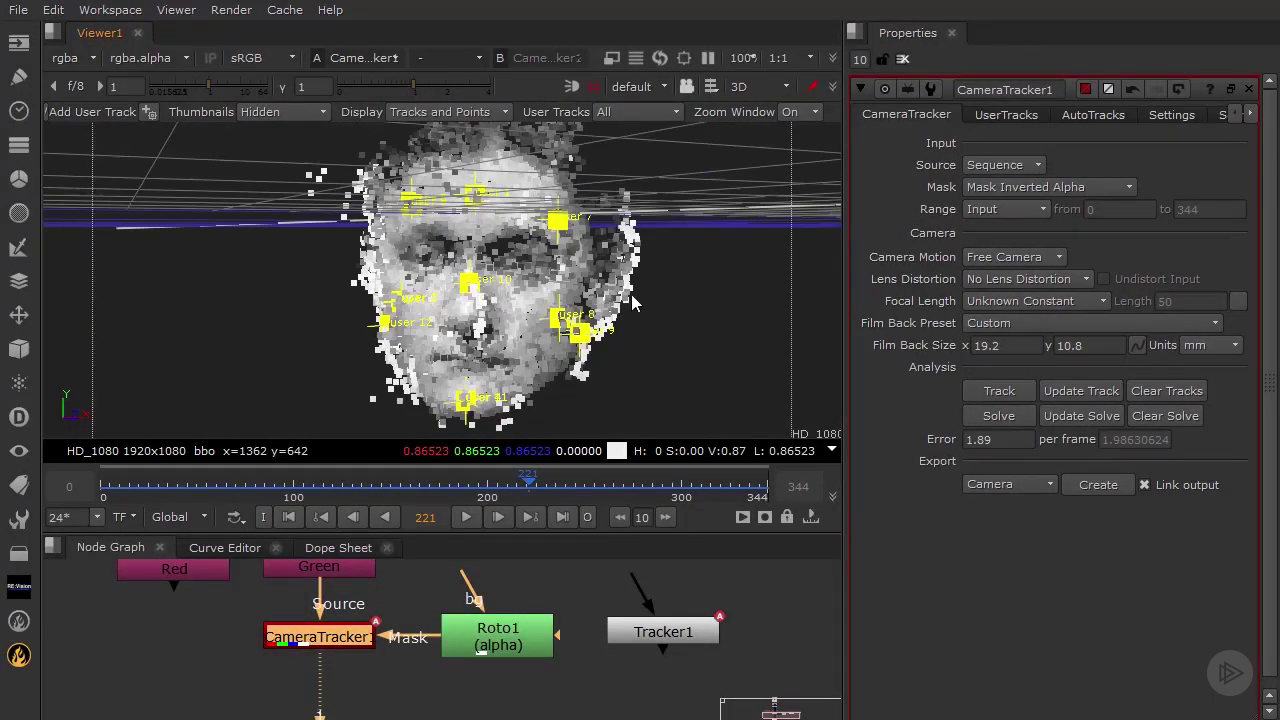